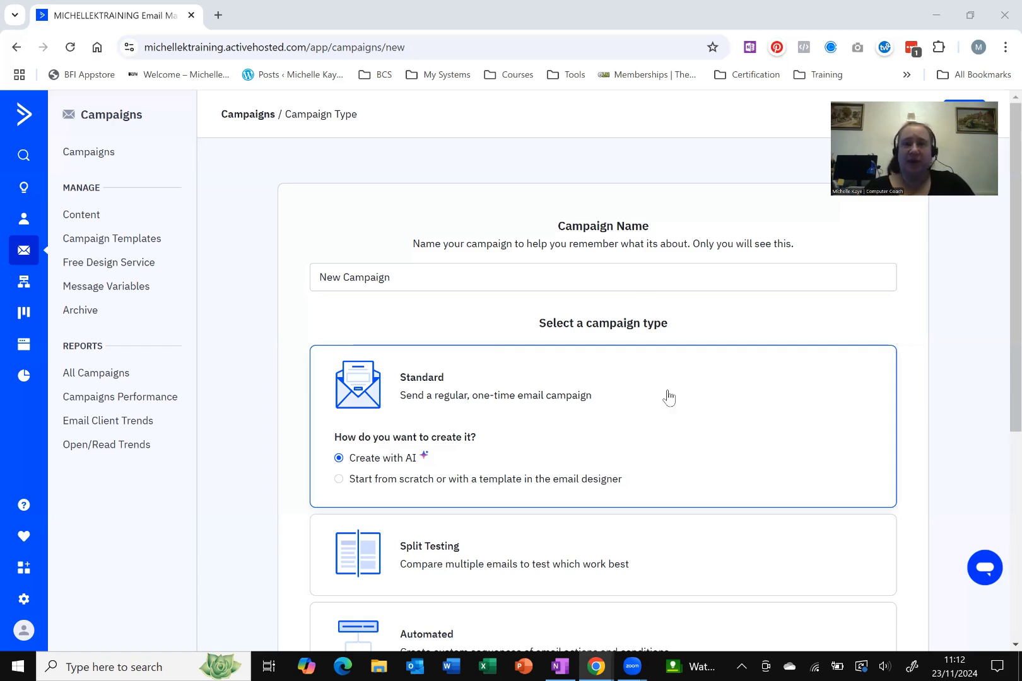
# Name the campaign "Year Review 2024" and continue to the AI message form with the Standard campaign type.
pyautogui.moveTo(386, 278); pyautogui.dragTo(312, 278)
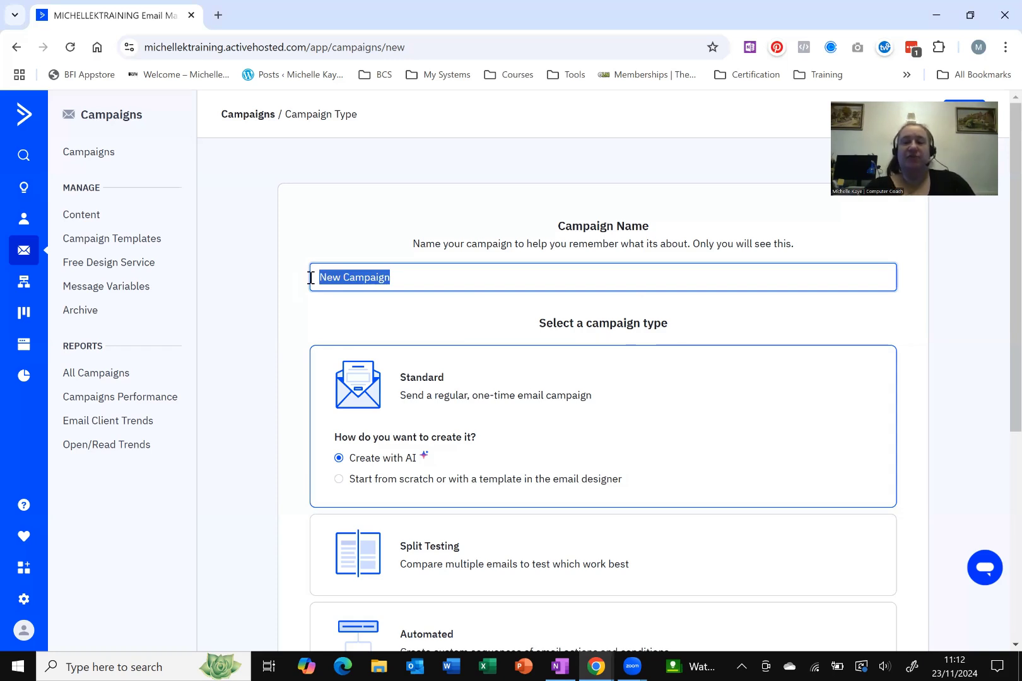
pyautogui.write('Year Review 2020')
pyautogui.press('BackSpace')
pyautogui.write('4')
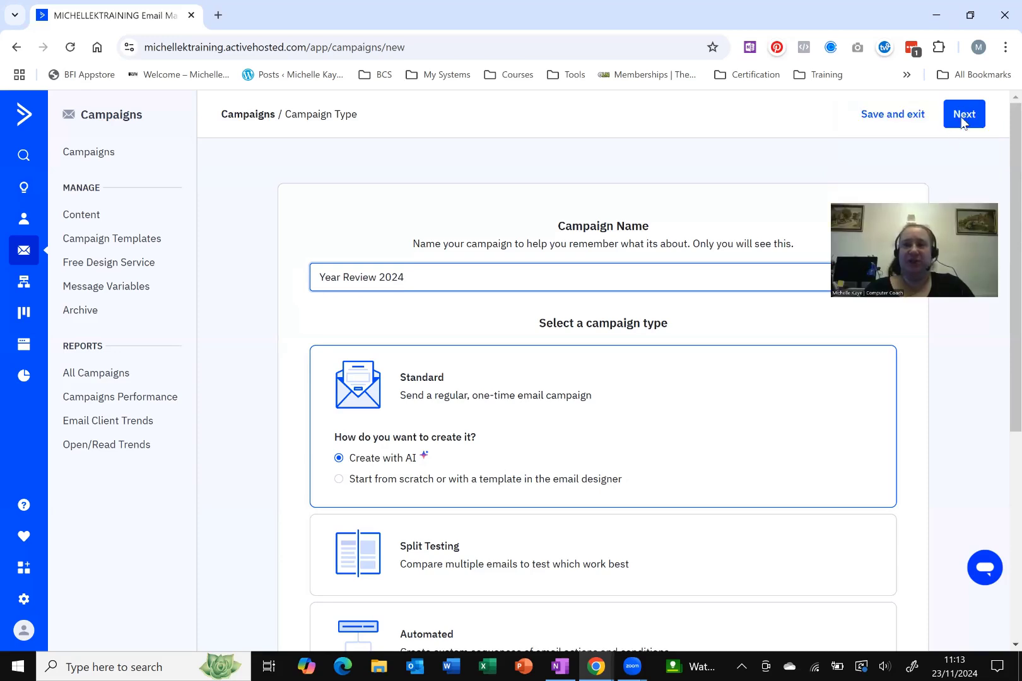
pyautogui.click(963, 115)
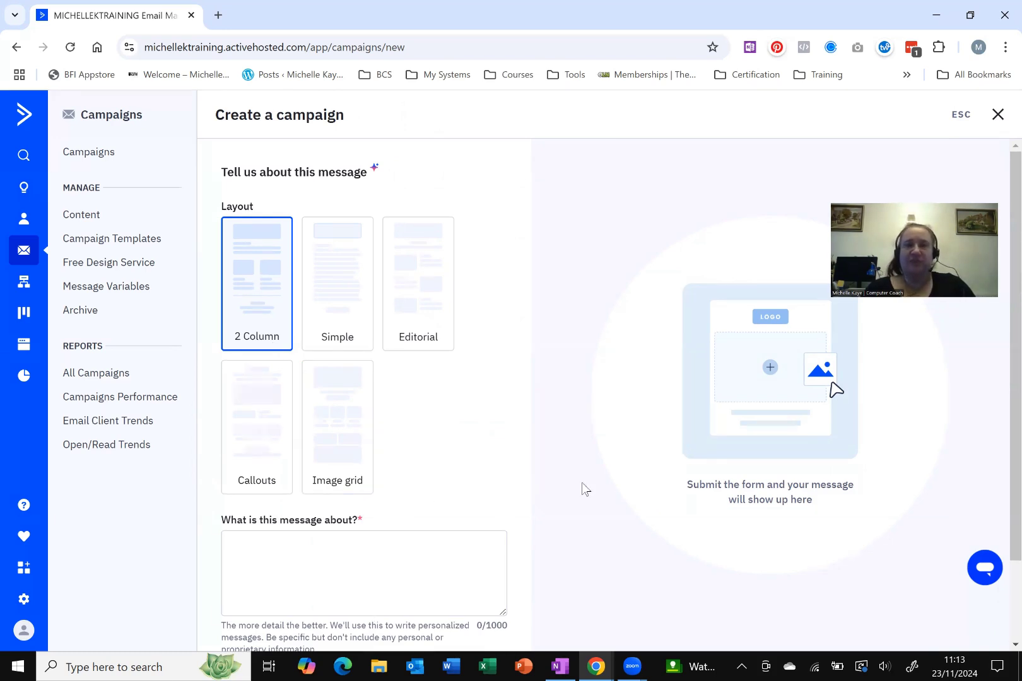
# Copy the full brief from the "2024 Year Review Email" page in OneNote and paste it as the campaign's message description.
pyautogui.scroll(-2, 514, 484)
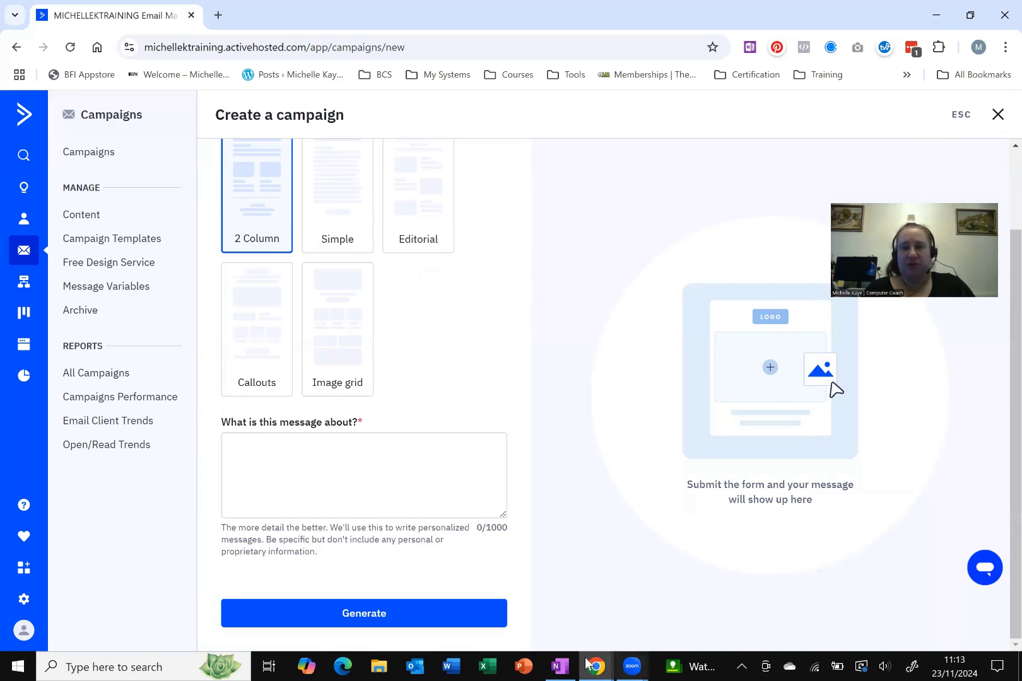
pyautogui.click(559, 666)
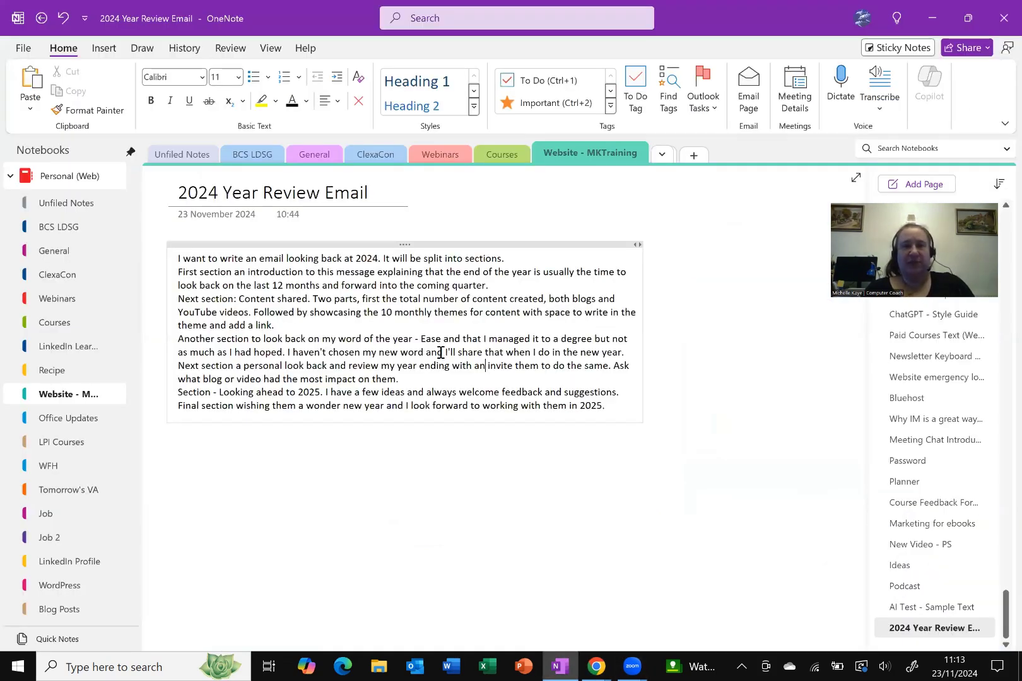
pyautogui.tripleClick(441, 352)
pyautogui.hotkey('ctrl', 'a')
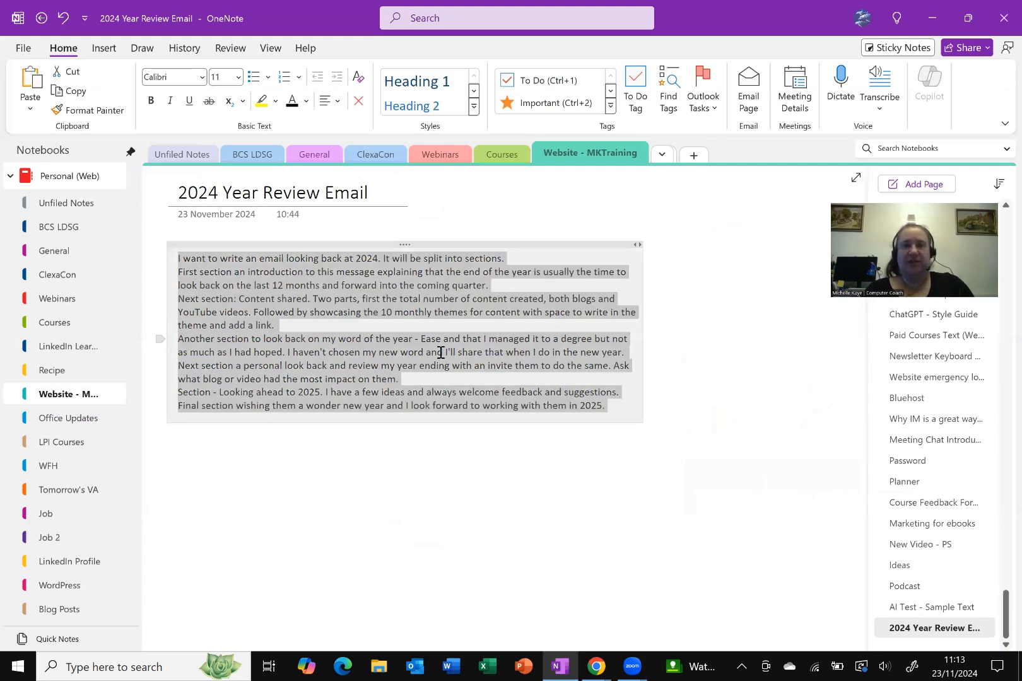
pyautogui.moveTo(596, 666)
pyautogui.click(646, 593)
pyautogui.click(384, 478)
pyautogui.hotkey('ctrl', 'v')
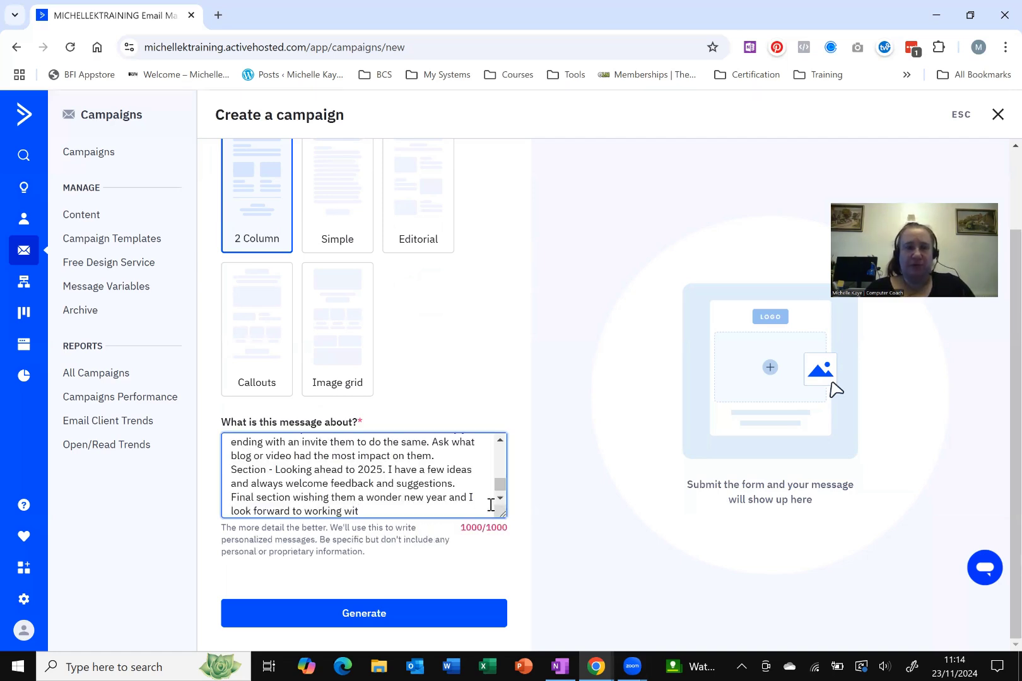
# Shorten the description's opening to "I want to write an email looking back at 2024 split into sections.".
pyautogui.scroll(3, 463, 460)
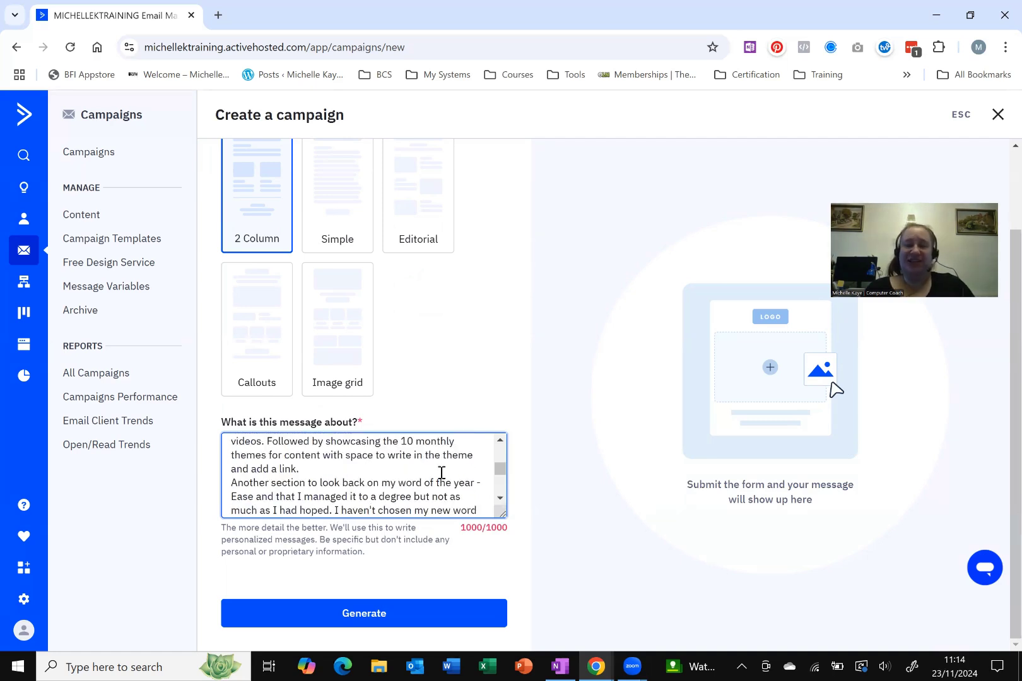
pyautogui.scroll(5, 455, 484)
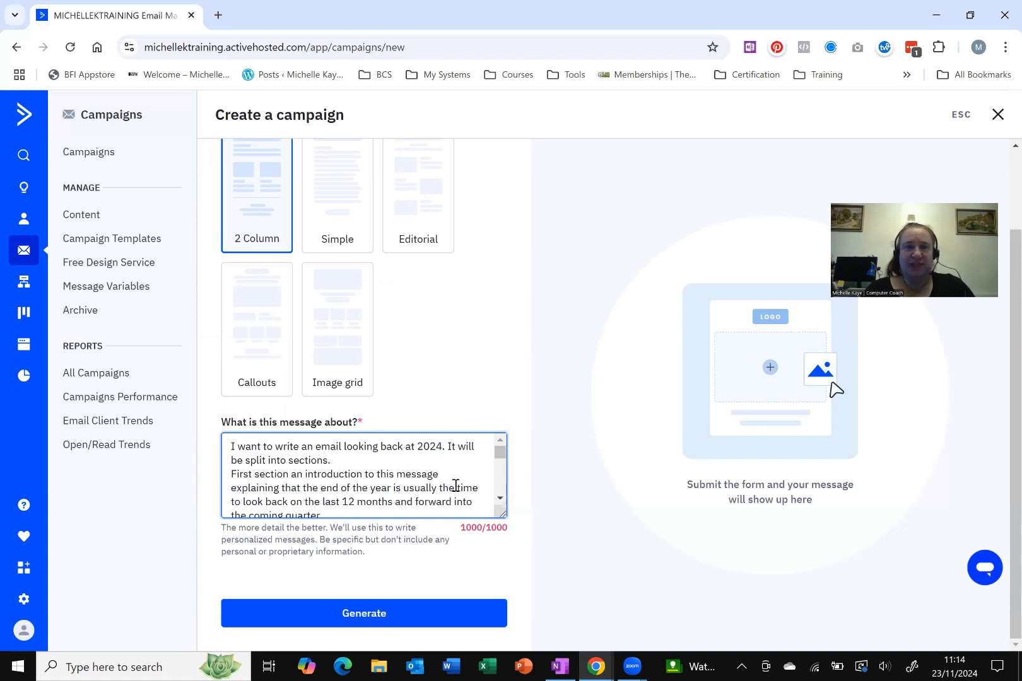
pyautogui.click(443, 448)
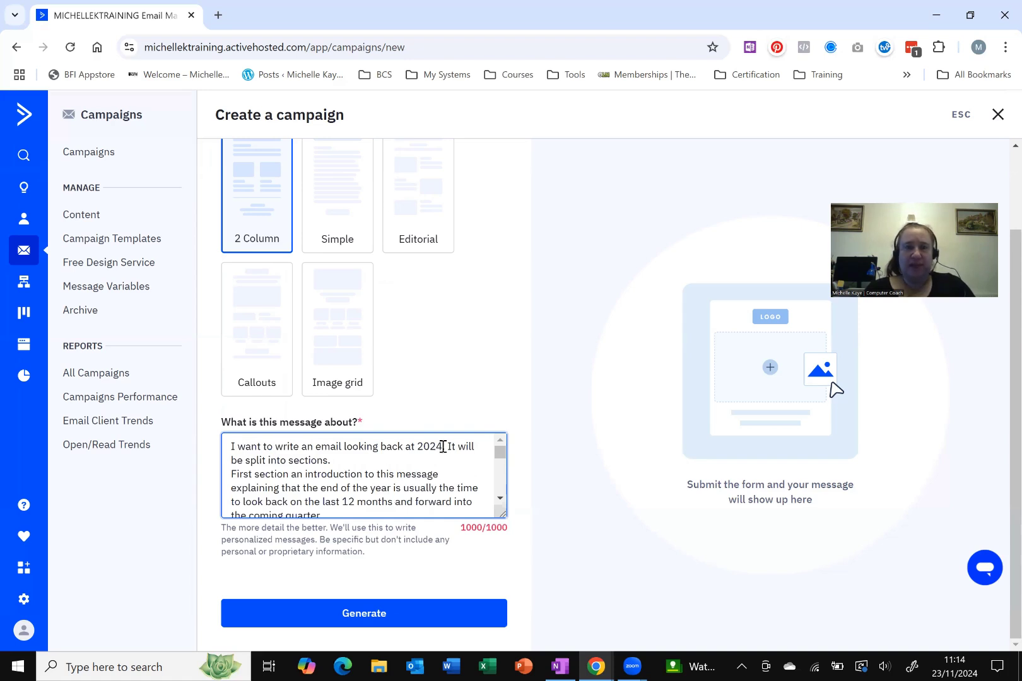
pyautogui.press('BackSpace')
pyautogui.press('Delete')
pyautogui.press('Delete')
pyautogui.press('Delete')
pyautogui.press('Delete')
pyautogui.press('Delete')
pyautogui.press('Delete')
pyautogui.press('Delete')
pyautogui.press('Delete')
pyautogui.press('Delete')
pyautogui.press('Delete')
pyautogui.press('Delete')
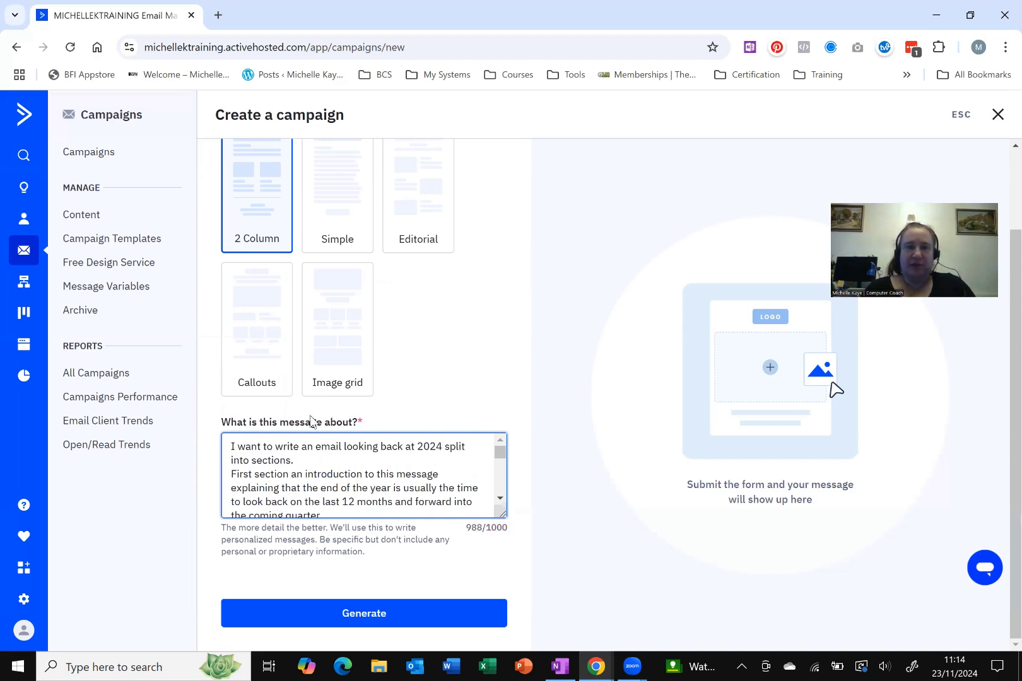
# Replace the description's cut-off ending "to working wit" with "to working with them in 2025." copied from the OneNote brief.
pyautogui.scroll(-4, 419, 486)
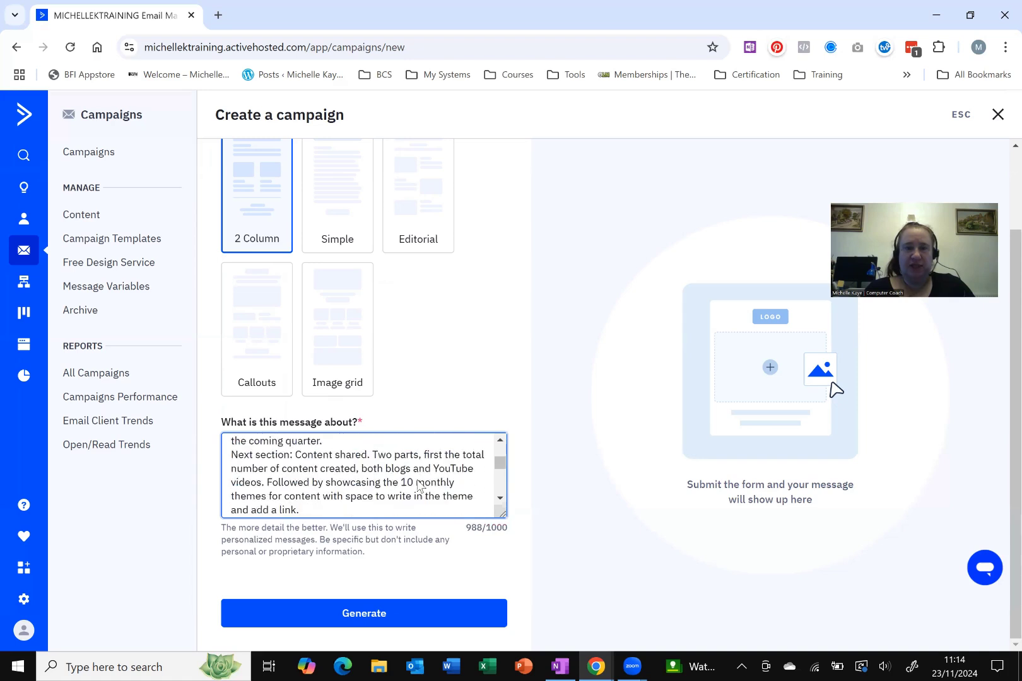
pyautogui.scroll(-1, 459, 500)
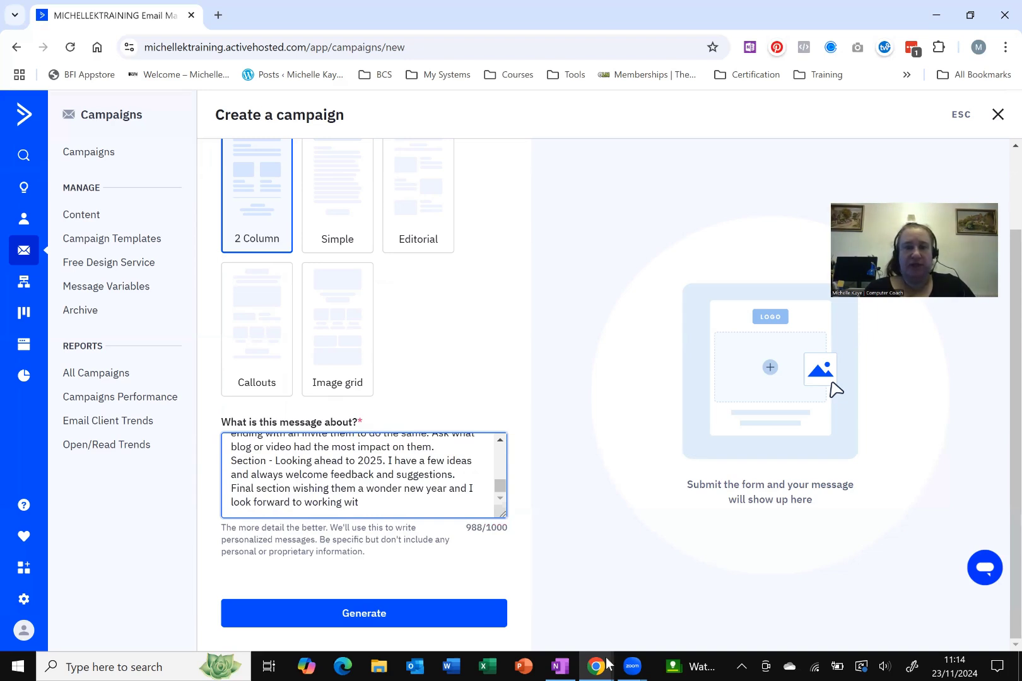
pyautogui.click(551, 664)
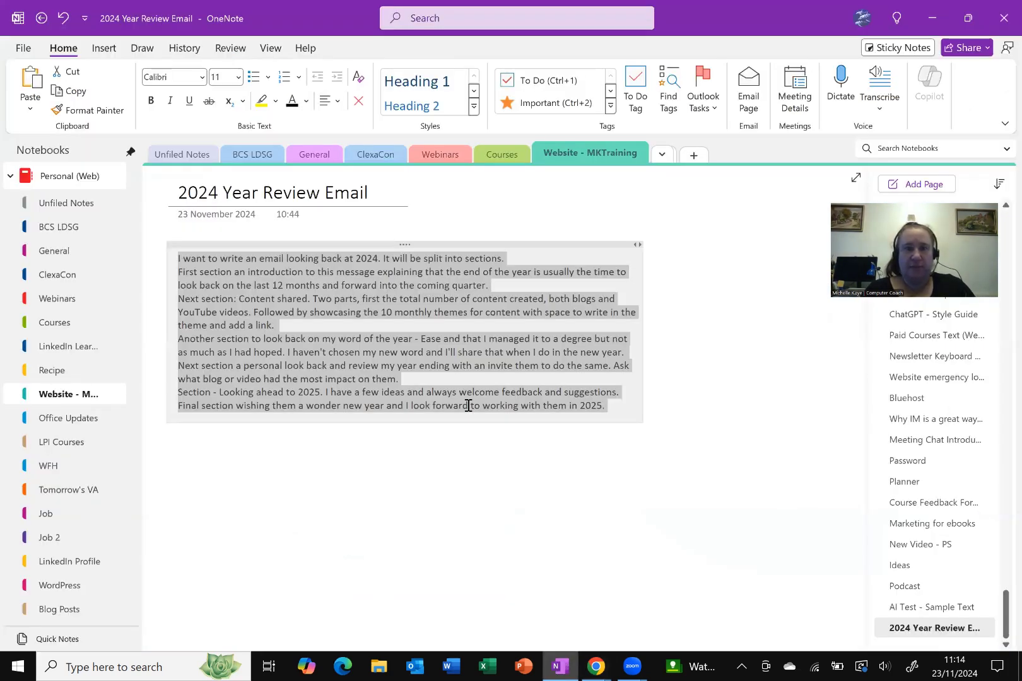
pyautogui.click(438, 418)
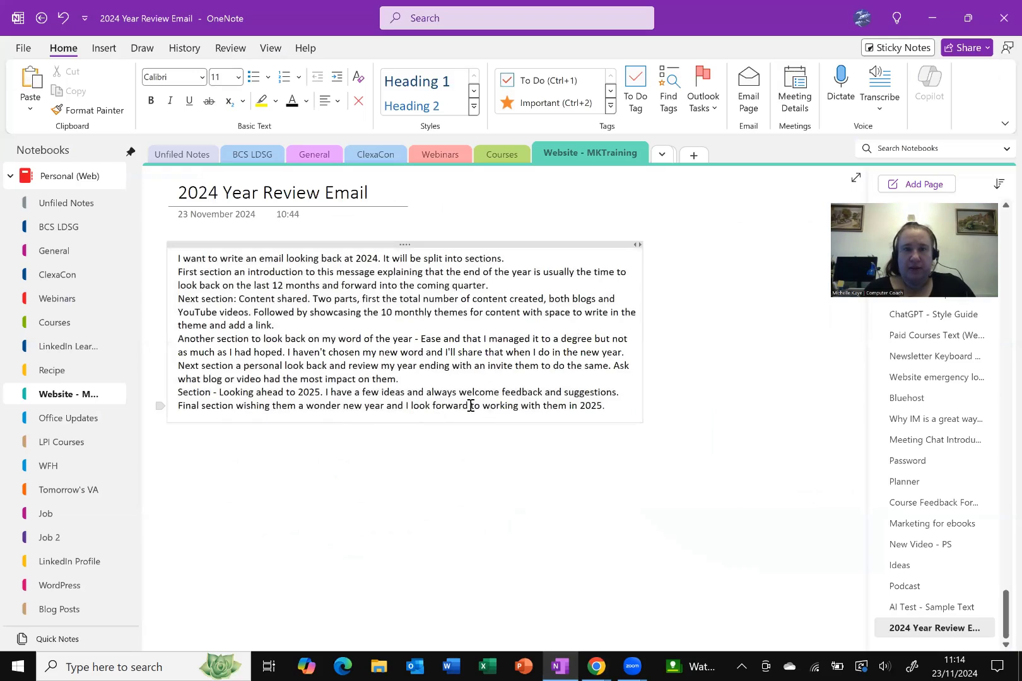
pyautogui.moveTo(471, 405); pyautogui.dragTo(618, 407)
pyautogui.hotkey('ctrl', 'c')
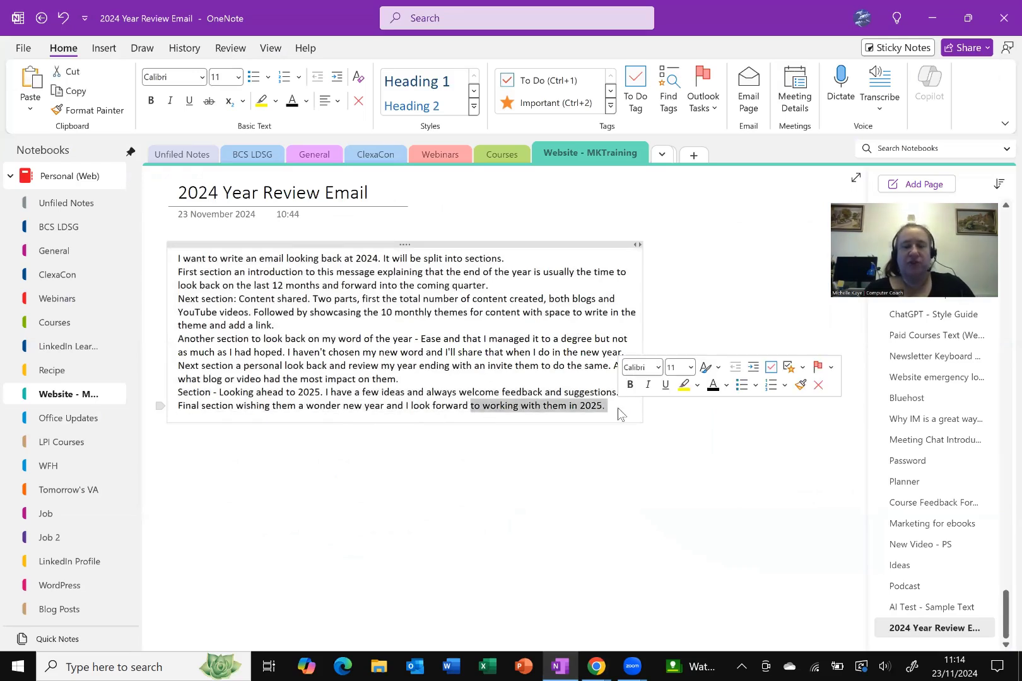
pyautogui.hotkey('alt', 'Tab')
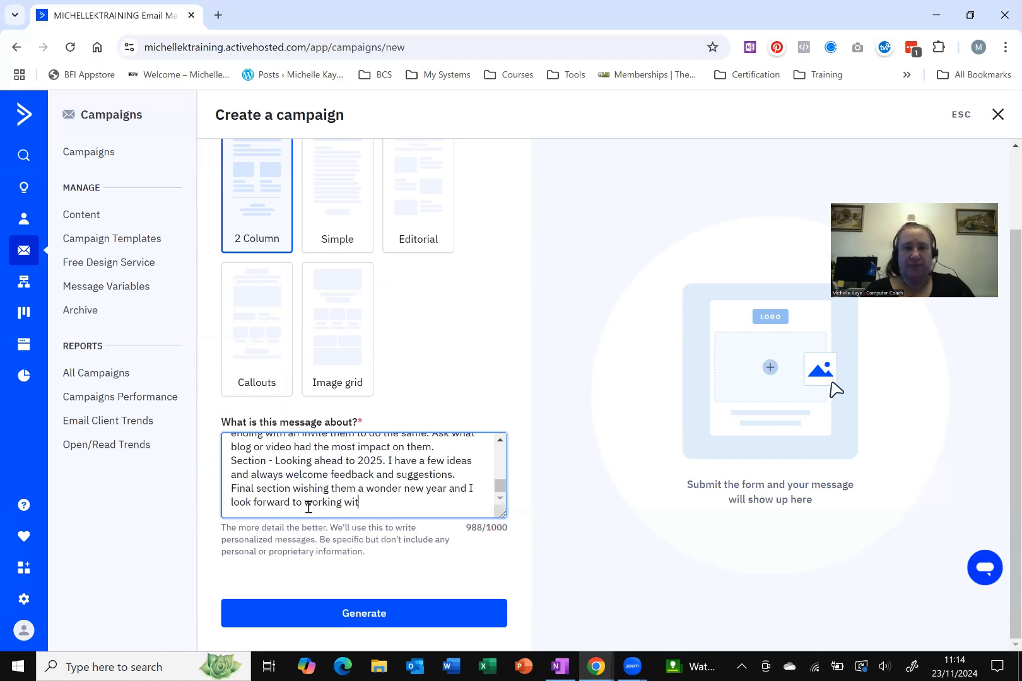
pyautogui.moveTo(292, 506); pyautogui.dragTo(380, 508)
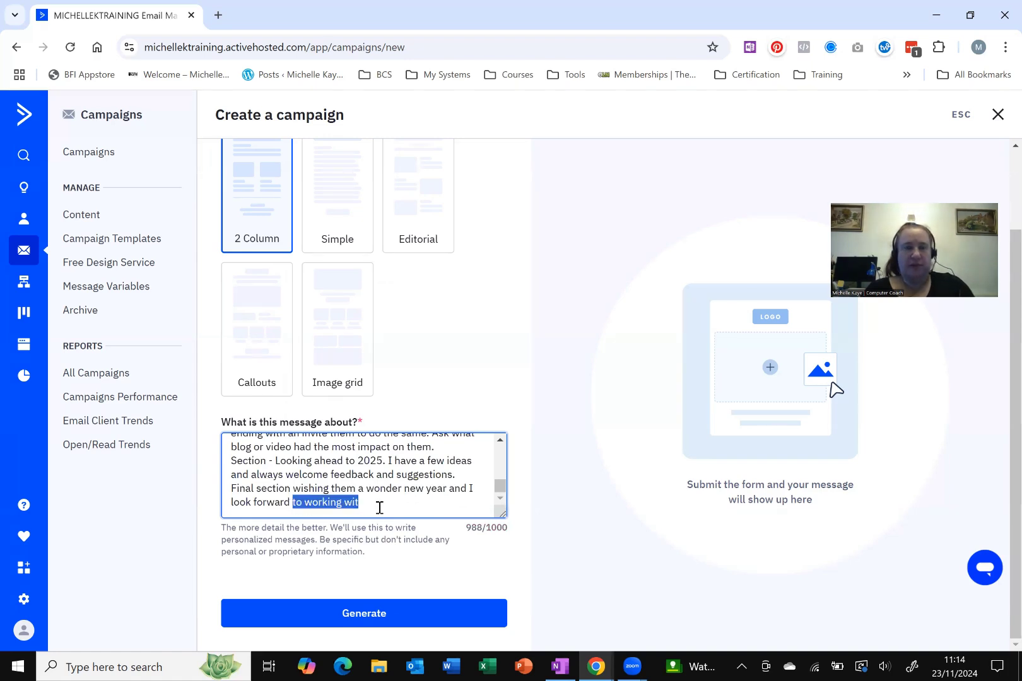
pyautogui.hotkey('ctrl', 'v')
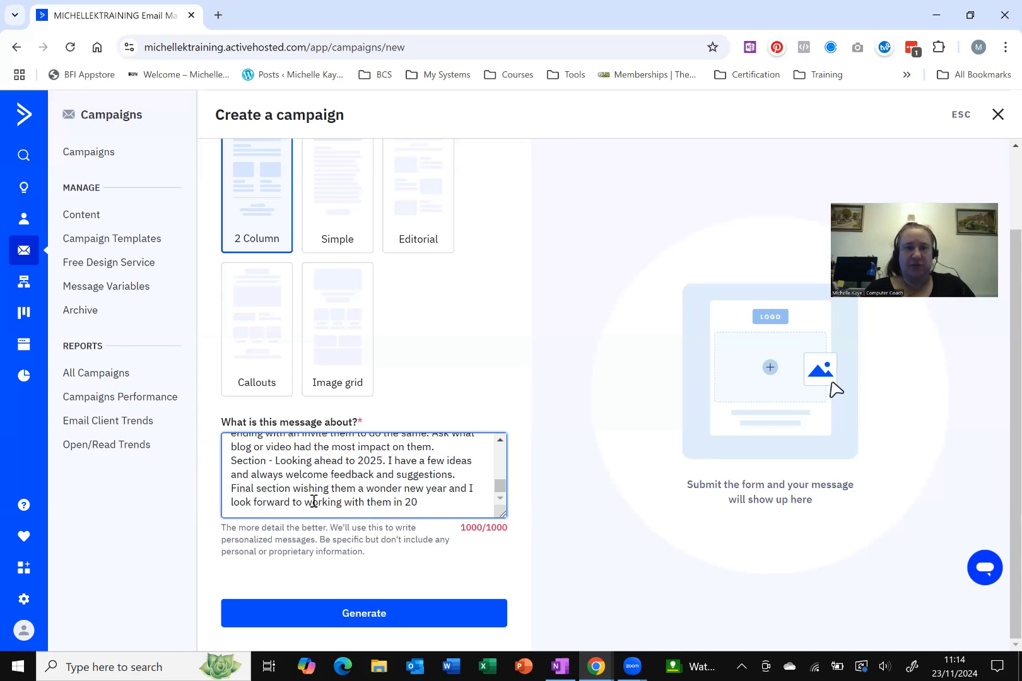
# Shorten the description's final sentence to end with "I look forward to 2025." and generate the email.
pyautogui.moveTo(305, 502); pyautogui.dragTo(404, 505)
pyautogui.press('BackSpace')
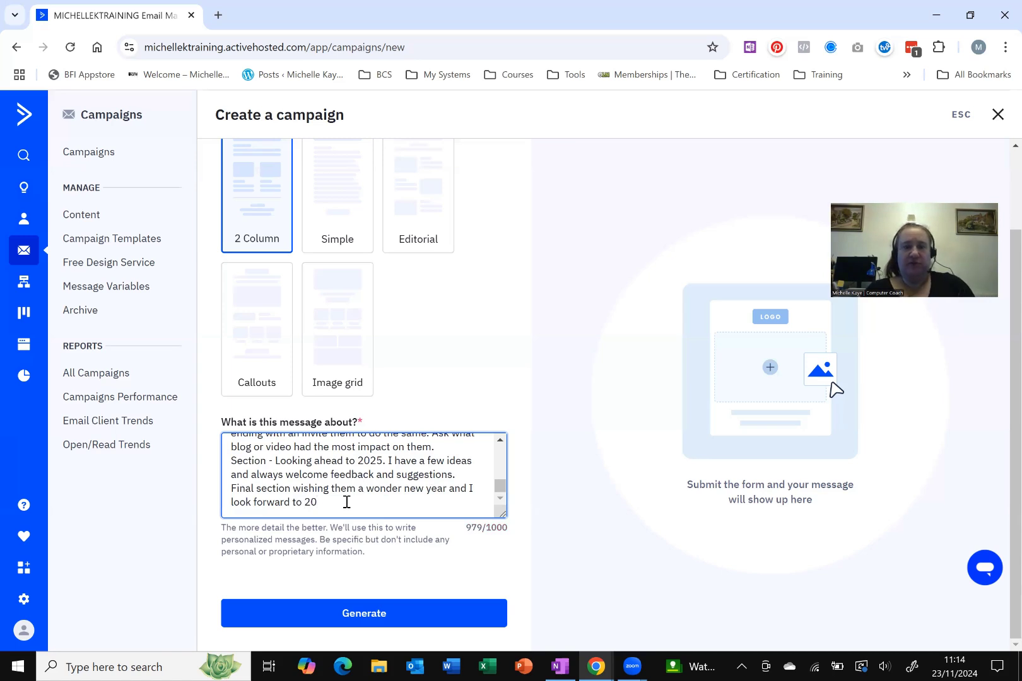
pyautogui.write('25.')
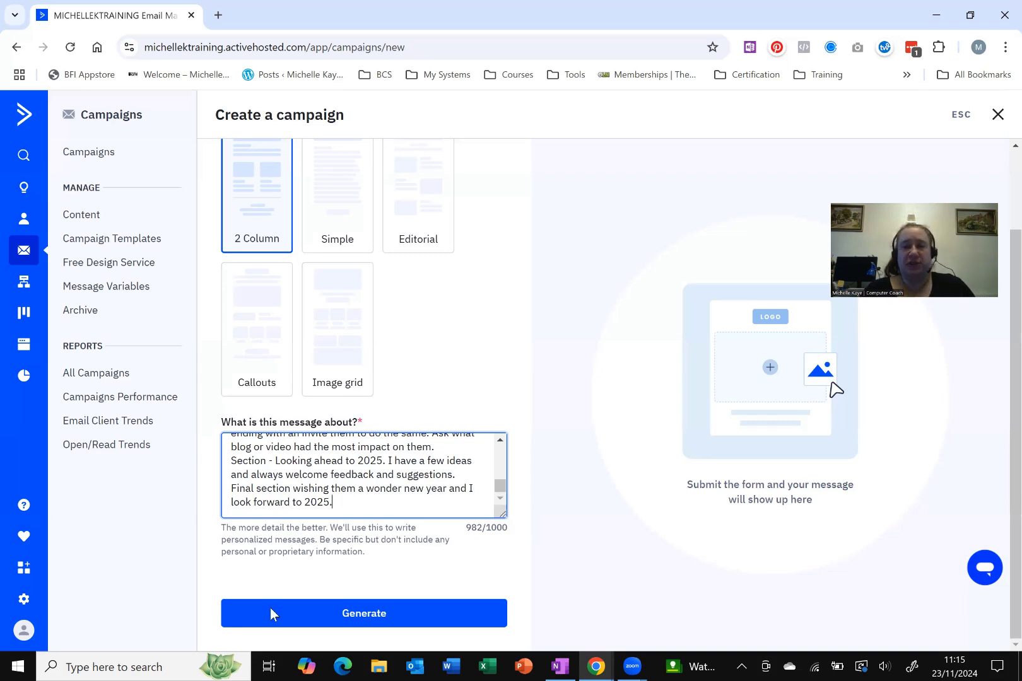
pyautogui.click(350, 613)
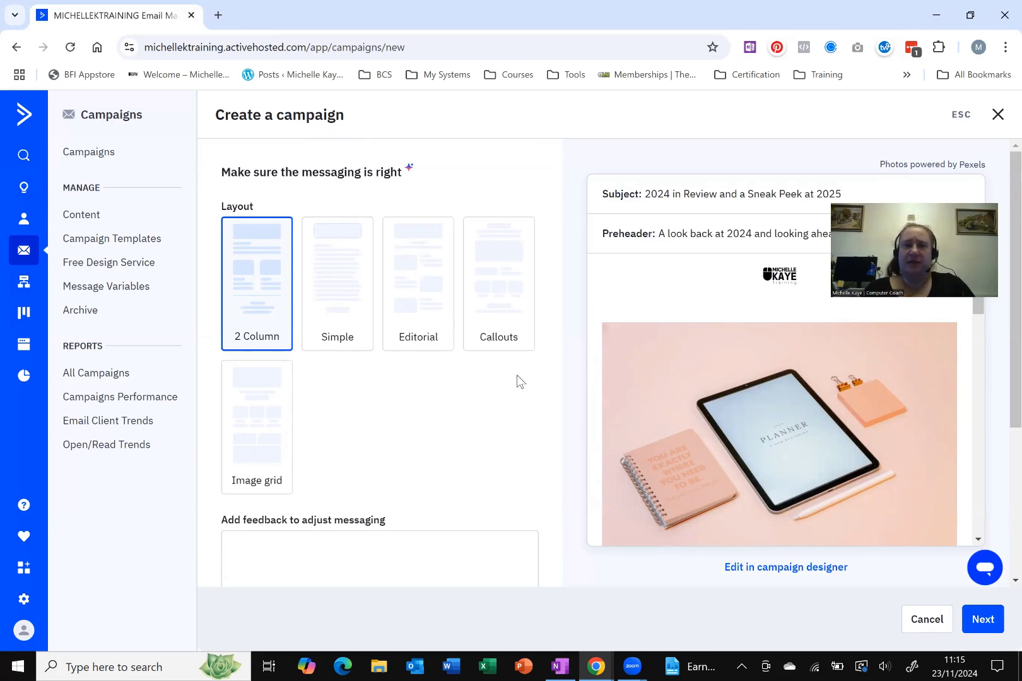
# Examine the feedback options and read through the generated email preview from header to footer.
pyautogui.scroll(-2, 516, 375)
pyautogui.scroll(-1, 517, 375)
pyautogui.click(328, 428)
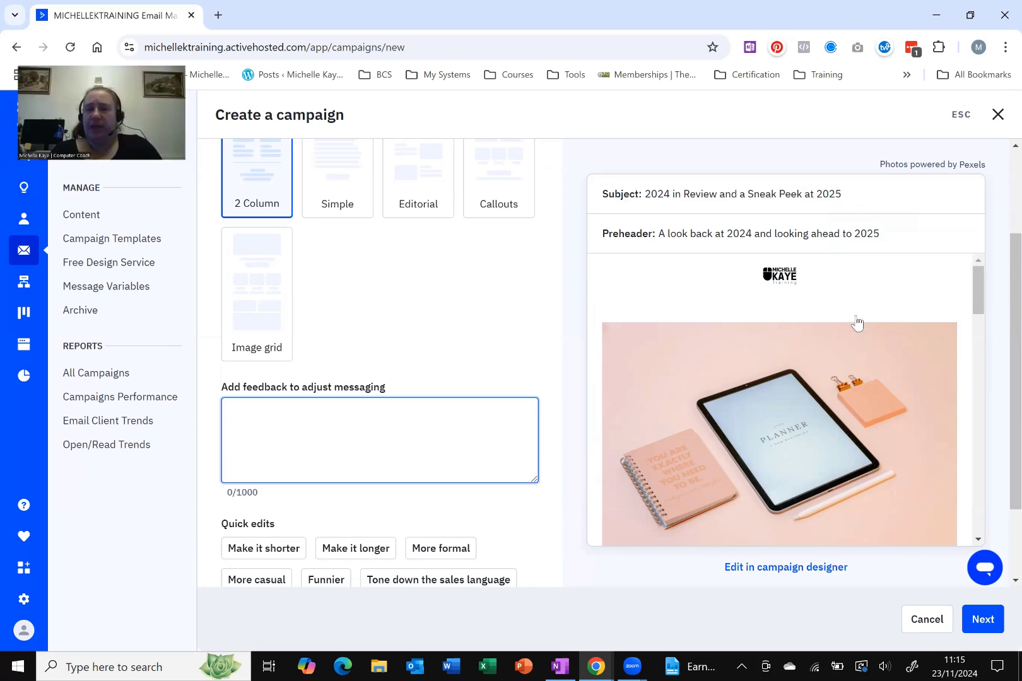
pyautogui.scroll(2, 912, 271)
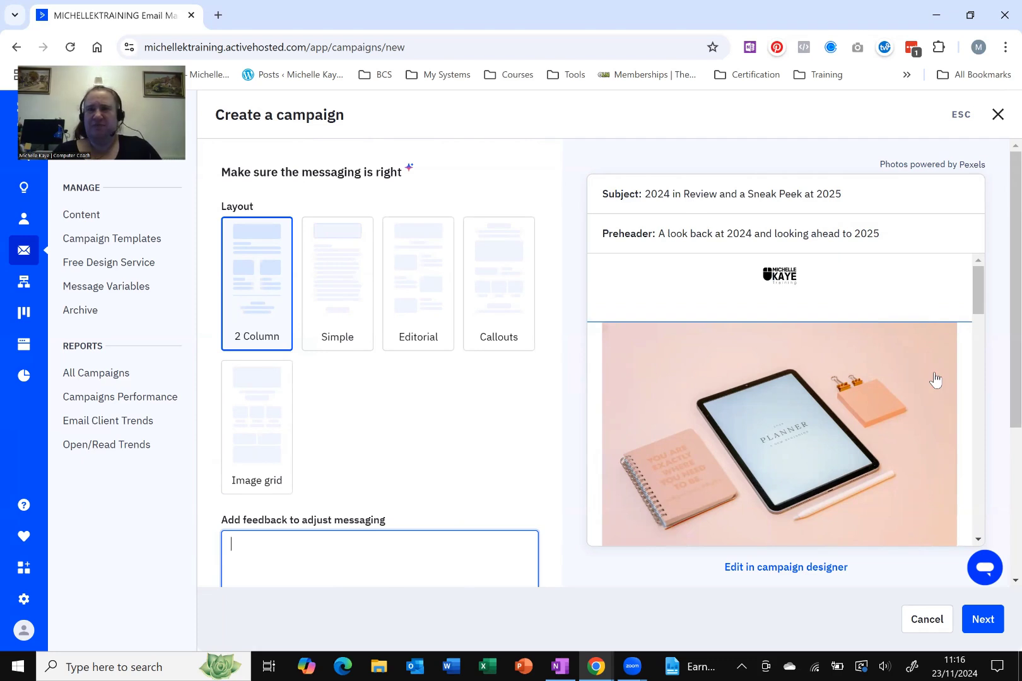
pyautogui.scroll(-2, 935, 379)
pyautogui.scroll(2, 936, 378)
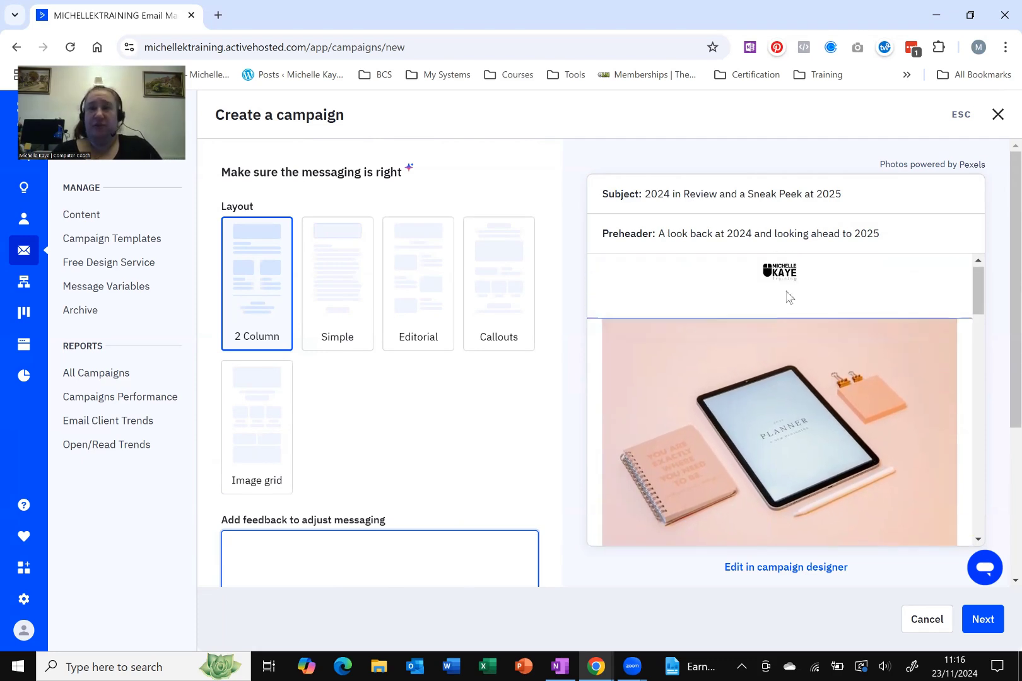
pyautogui.scroll(-2, 905, 388)
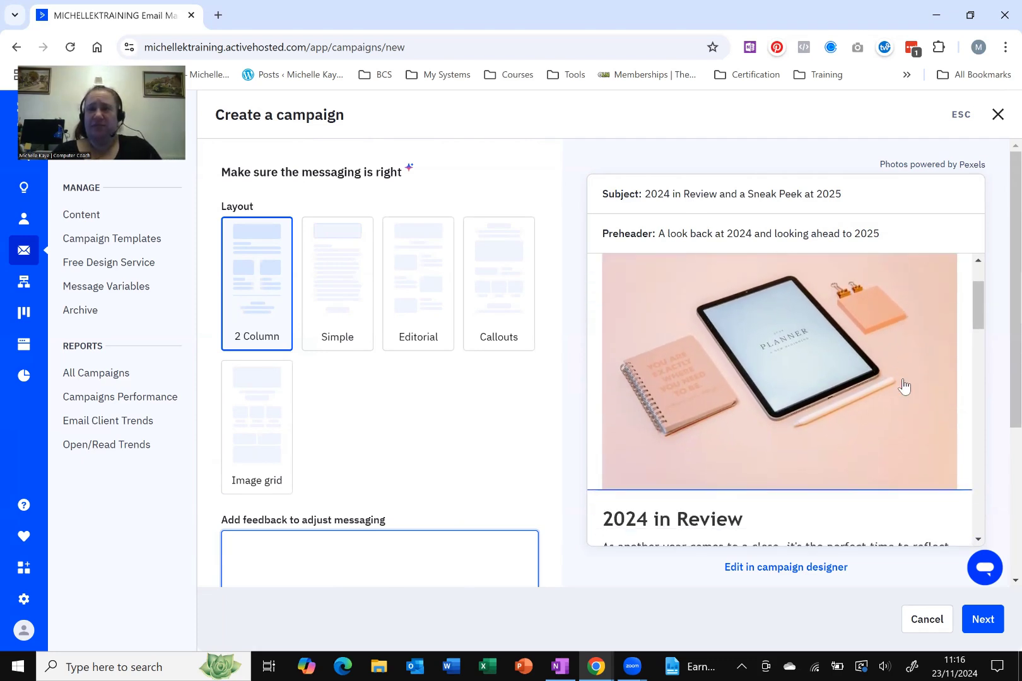
pyautogui.scroll(-4, 904, 386)
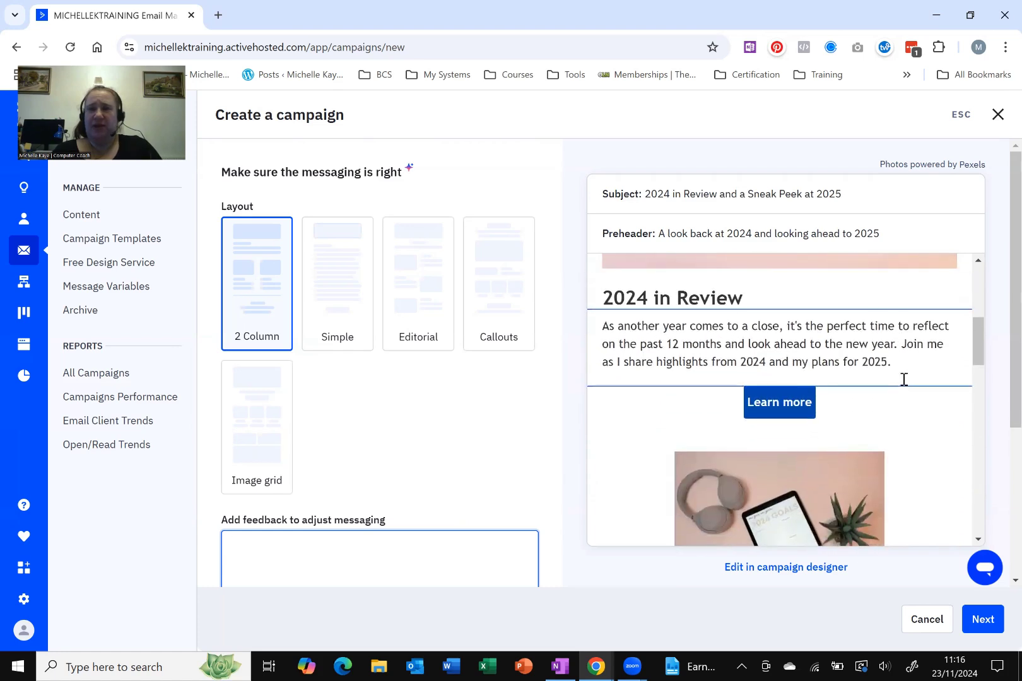
pyautogui.scroll(-3, 904, 379)
pyautogui.scroll(3, 903, 379)
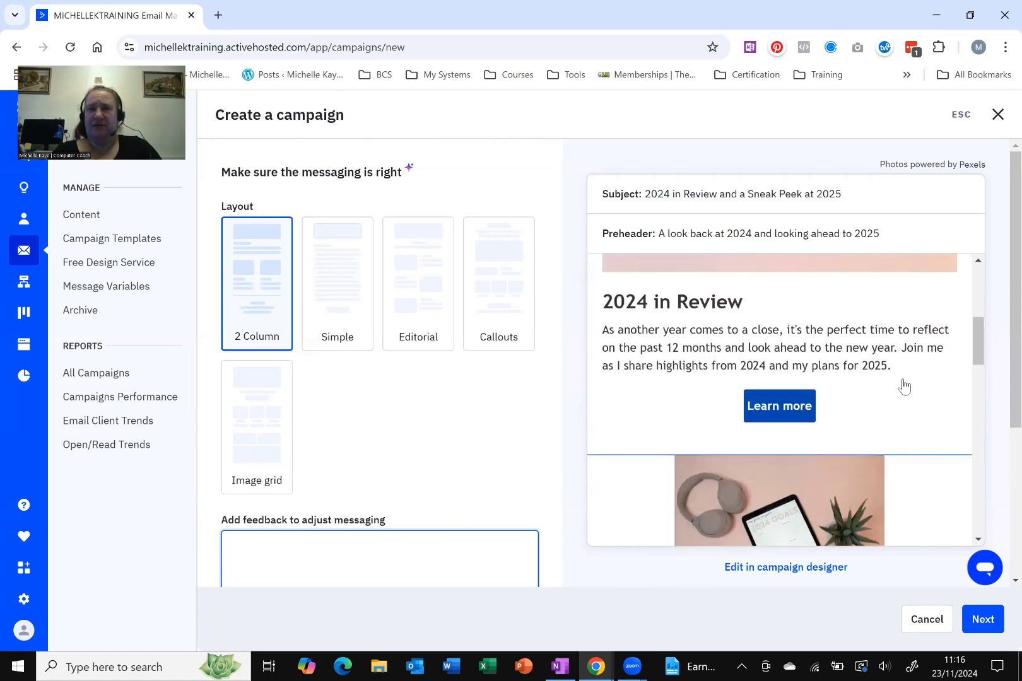
pyautogui.scroll(-10, 909, 406)
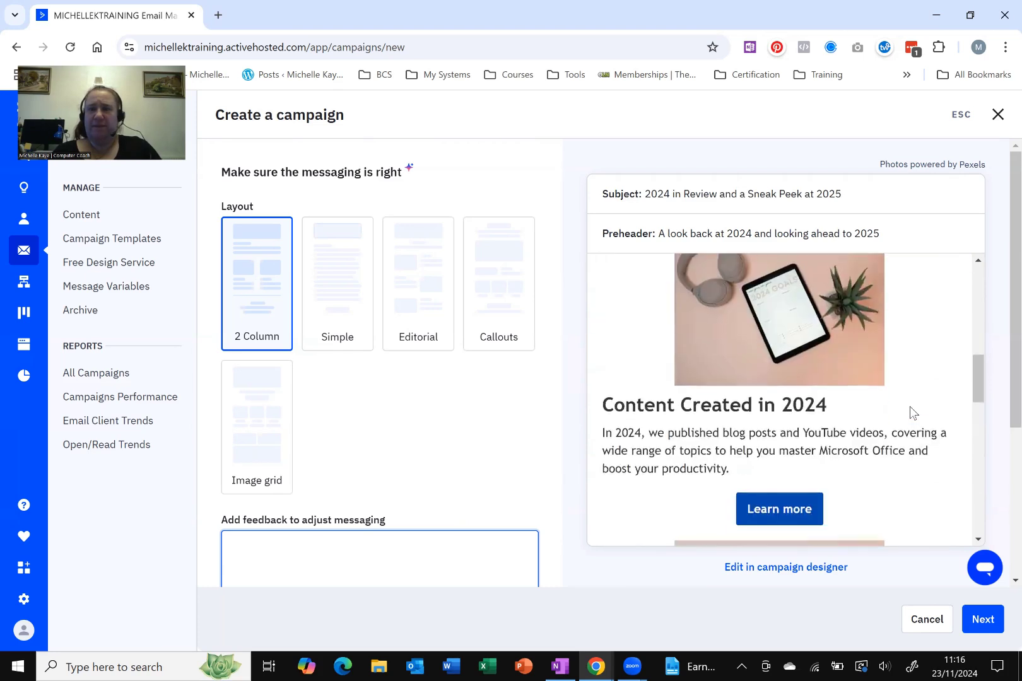
pyautogui.scroll(-8, 909, 406)
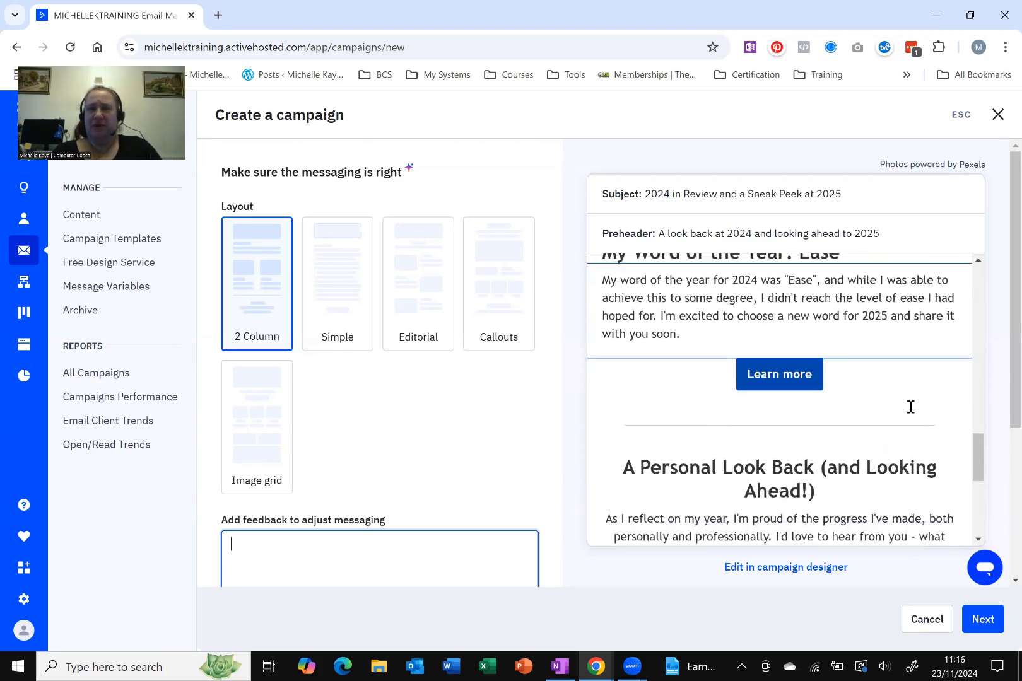
pyautogui.scroll(-2, 910, 406)
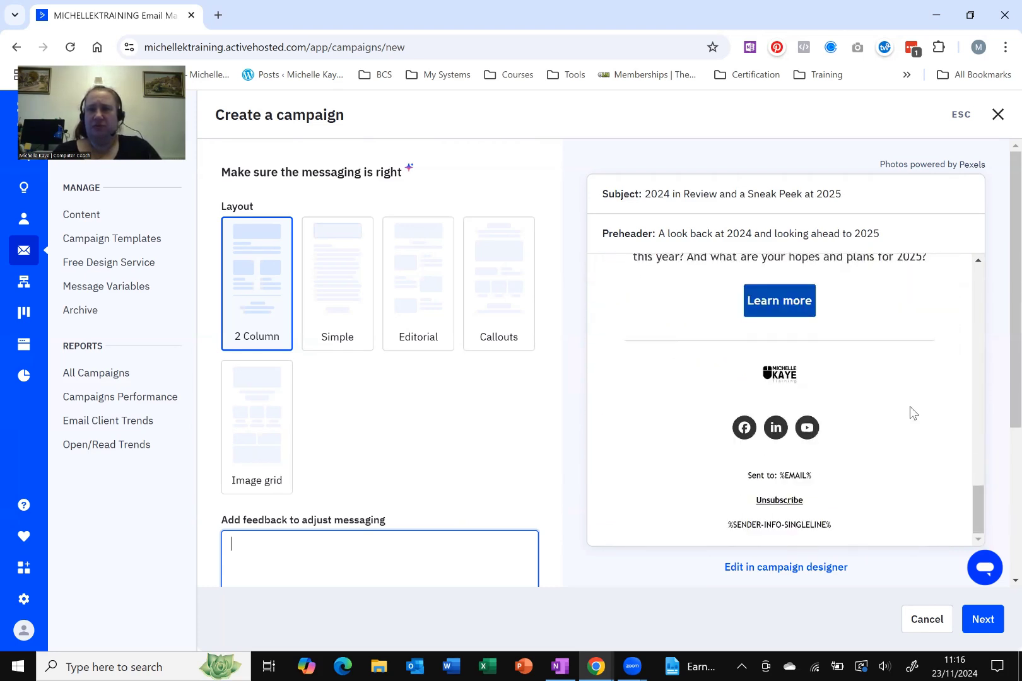
pyautogui.scroll(20, 909, 407)
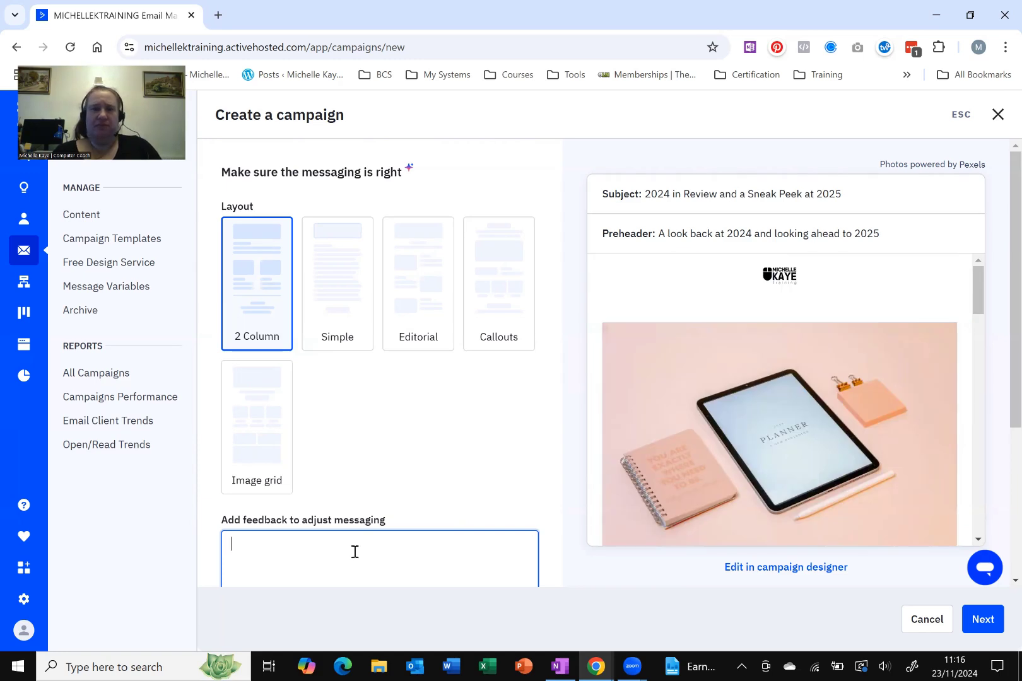
# Enter the messaging feedback "I don't want learn more I was space in the message to write my own text.".
pyautogui.write("I don't")
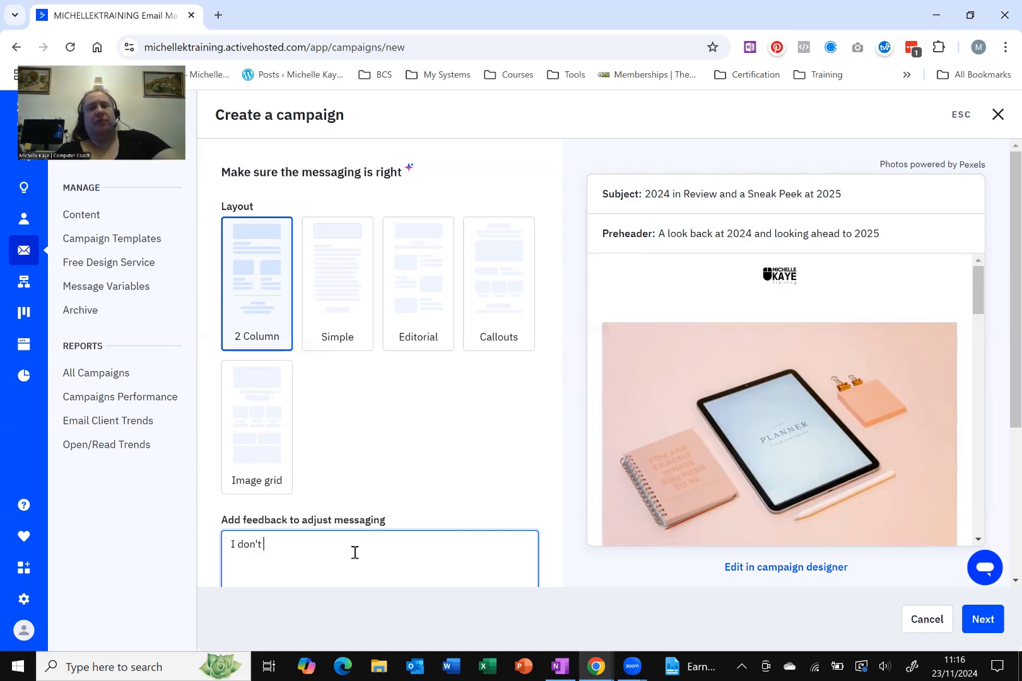
pyautogui.write(' want learn m')
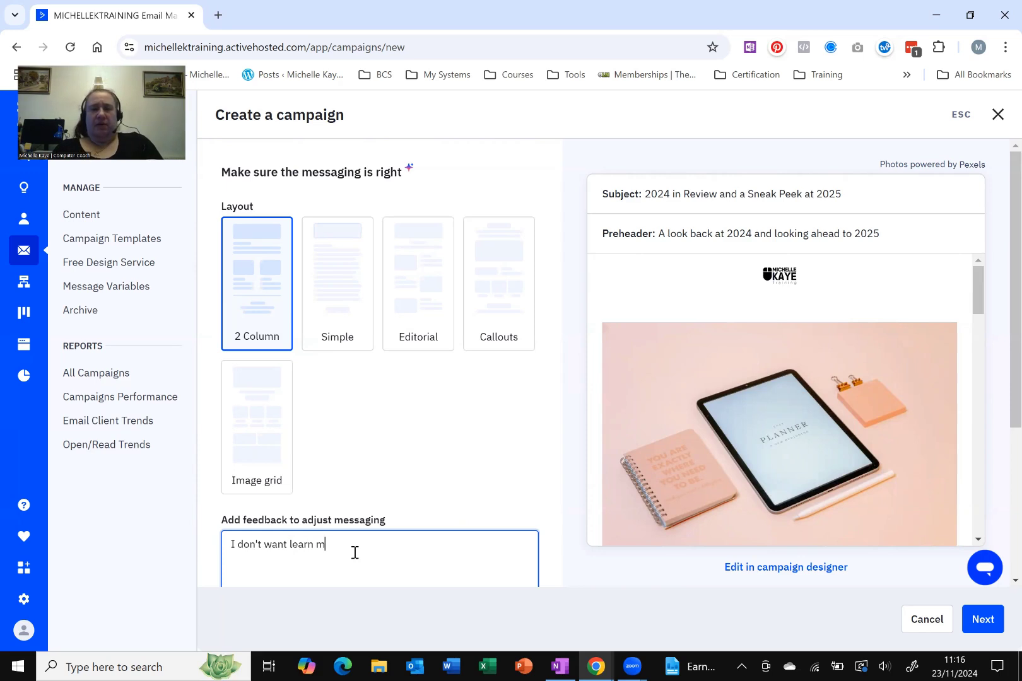
pyautogui.write('ore I was ')
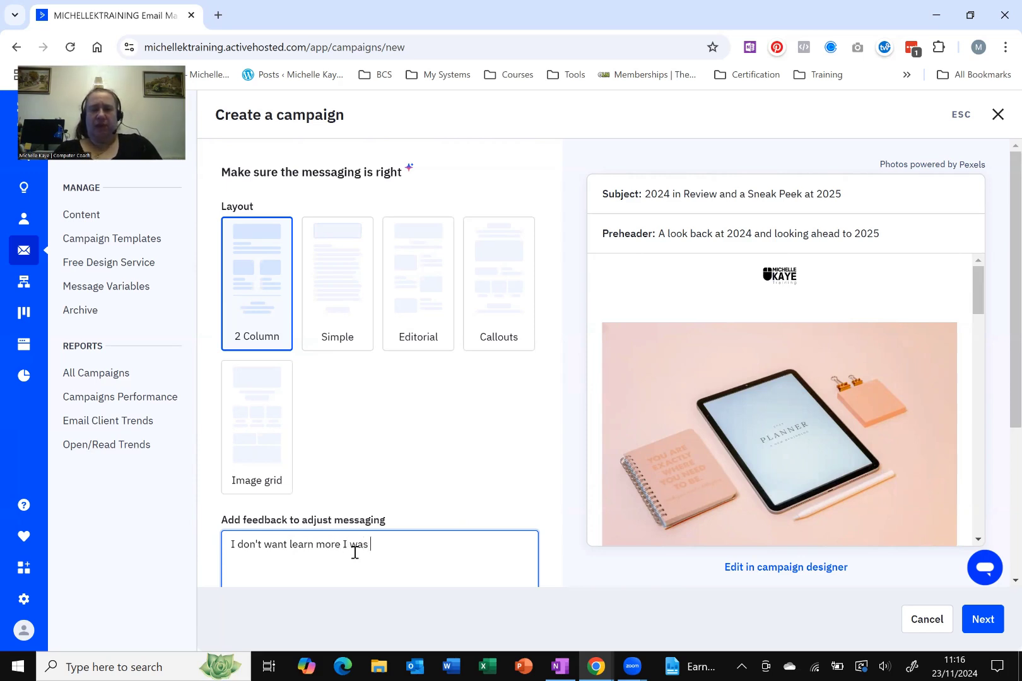
pyautogui.write('spece in th emost')
pyautogui.press('BackSpace')
pyautogui.press('BackSpace')
pyautogui.press('BackSpace')
pyautogui.press('BackSpace')
pyautogui.press('BackSpace')
pyautogui.press('BackSpace')
pyautogui.press('BackSpace')
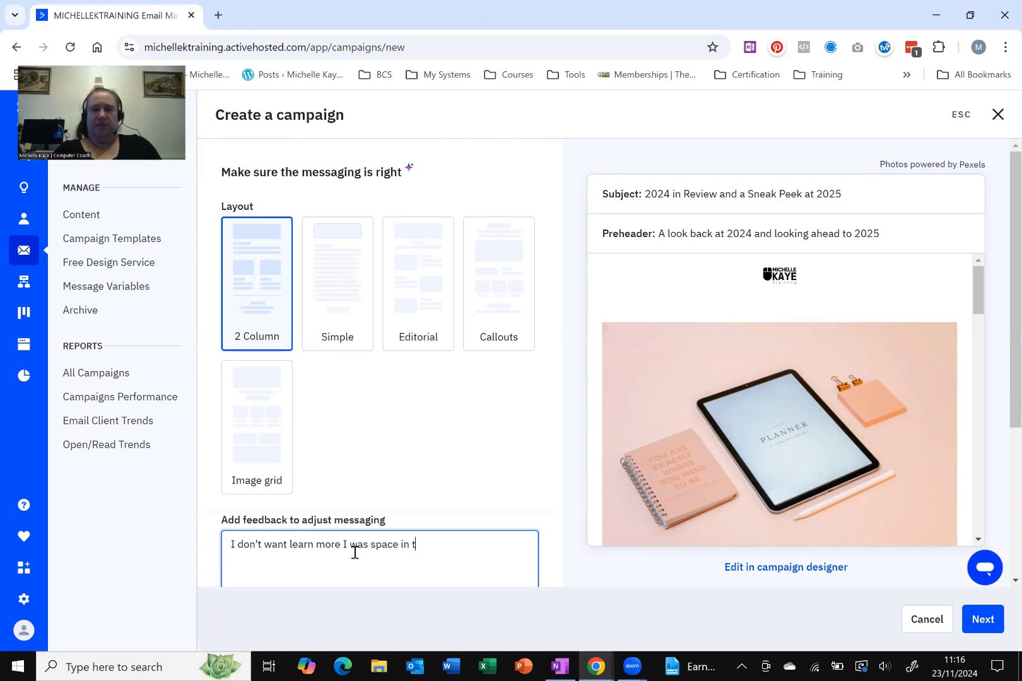
pyautogui.write('he message t')
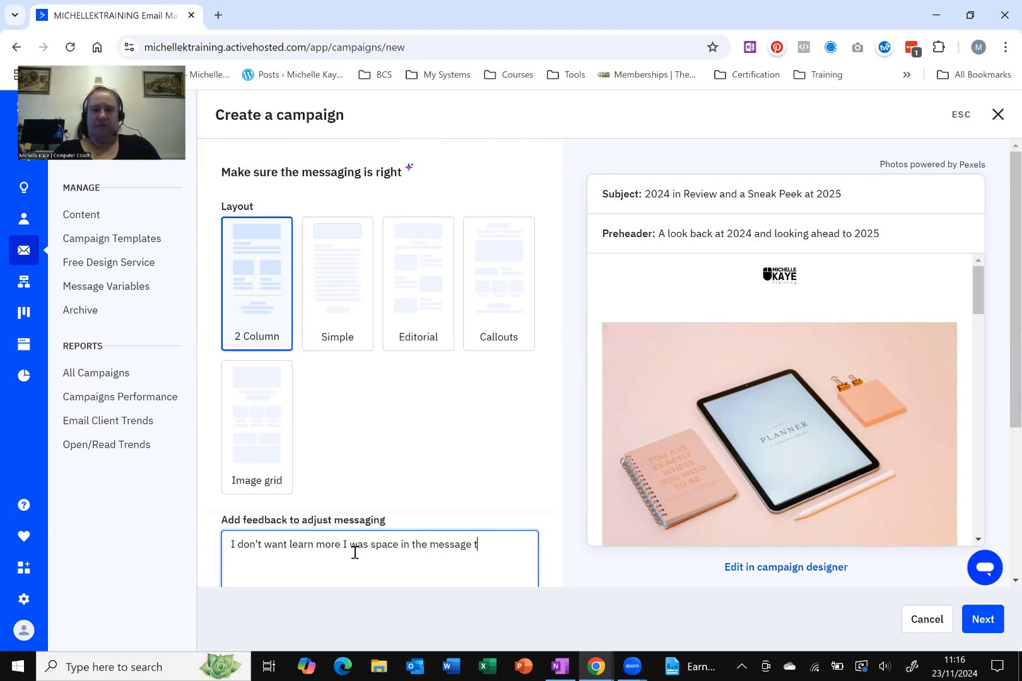
pyautogui.write('o writ')
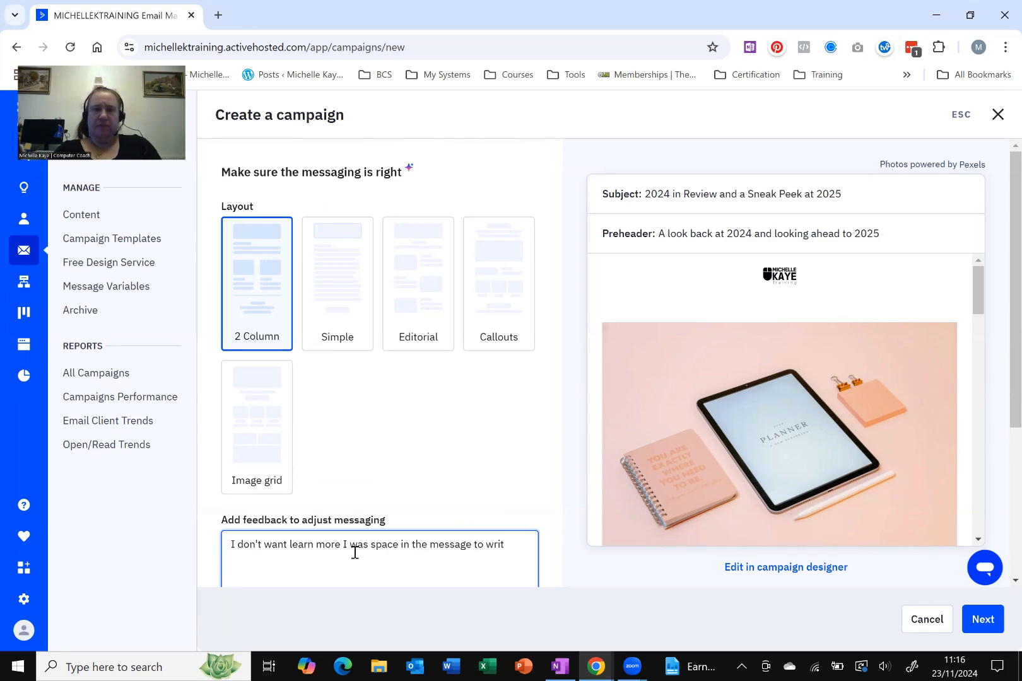
pyautogui.write('e my own te')
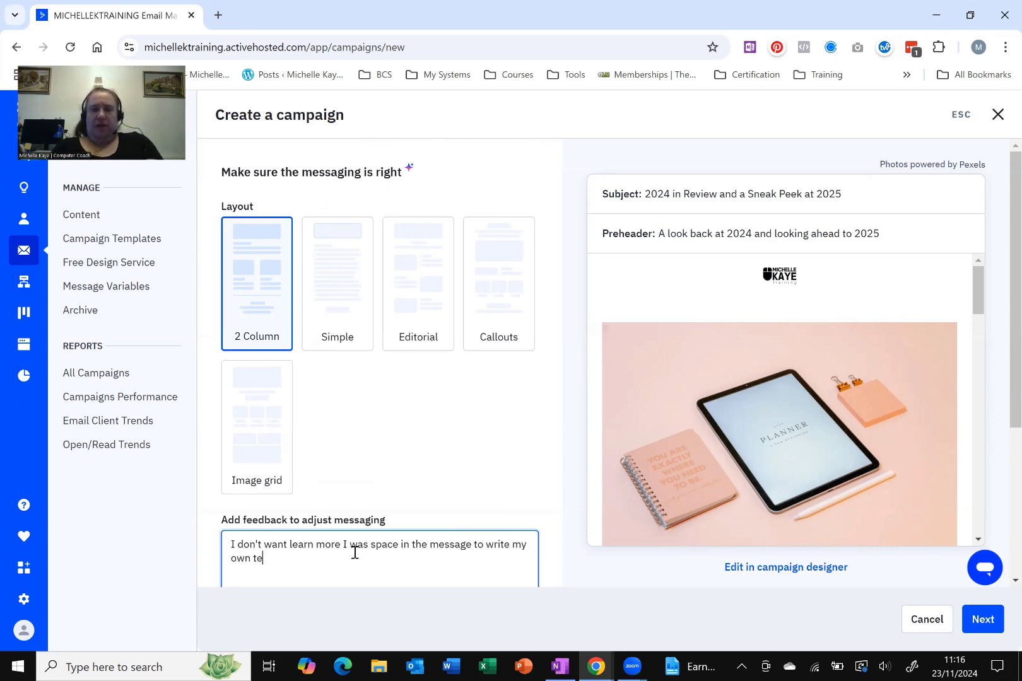
pyautogui.write('xt.')
# Add the feedback line "My colour is blue, I don't want pink images." and regenerate the email.
pyautogui.scroll(-3, 479, 423)
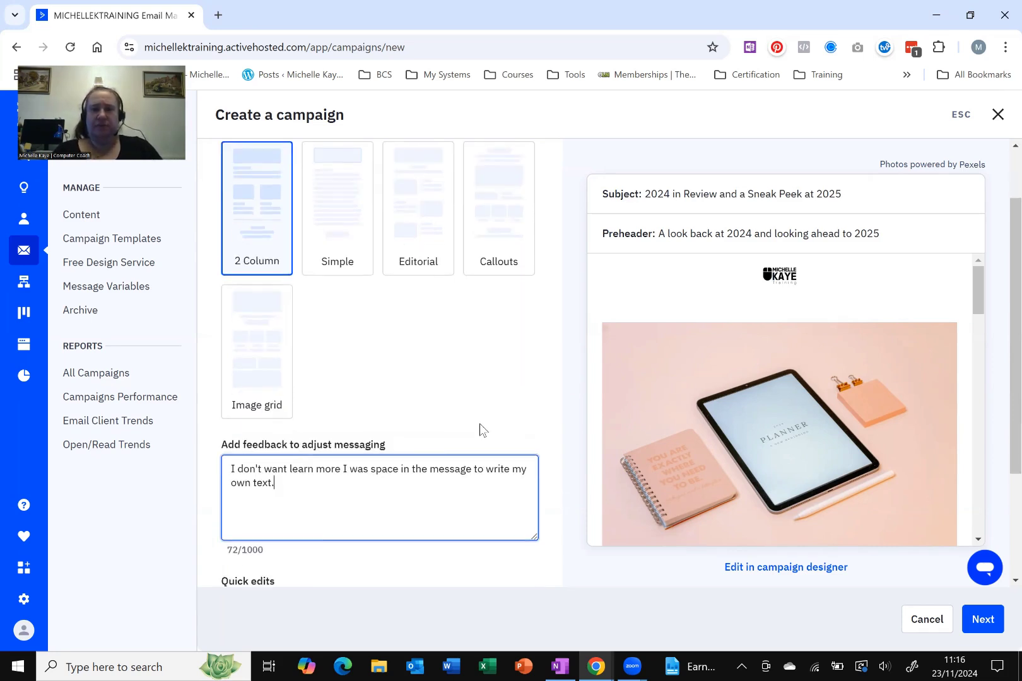
pyautogui.write('My co')
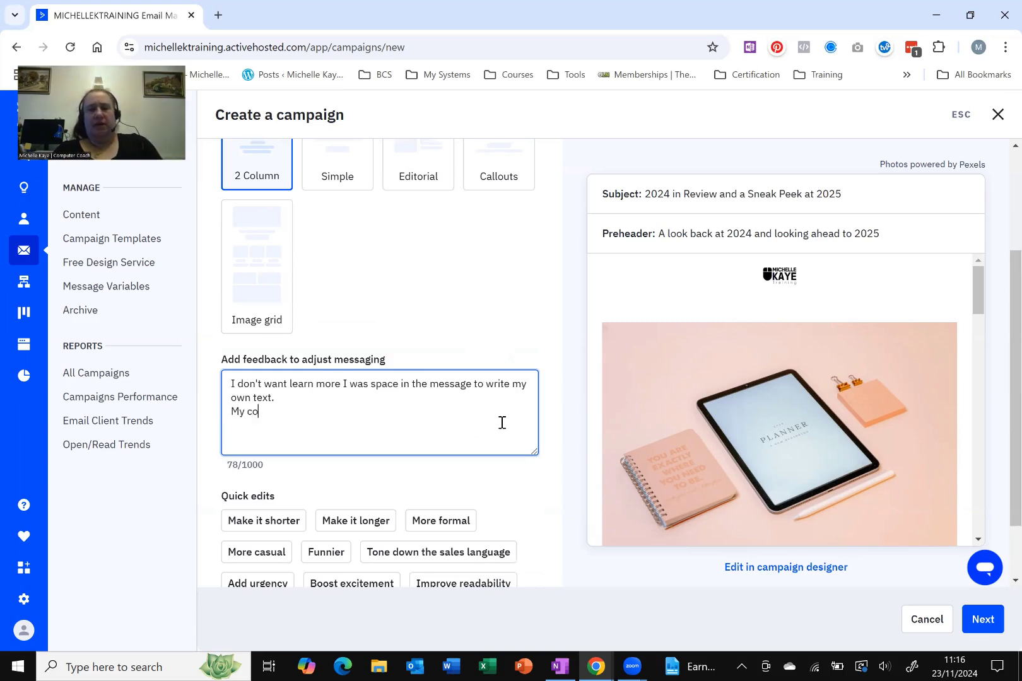
pyautogui.write('lour is blue, ')
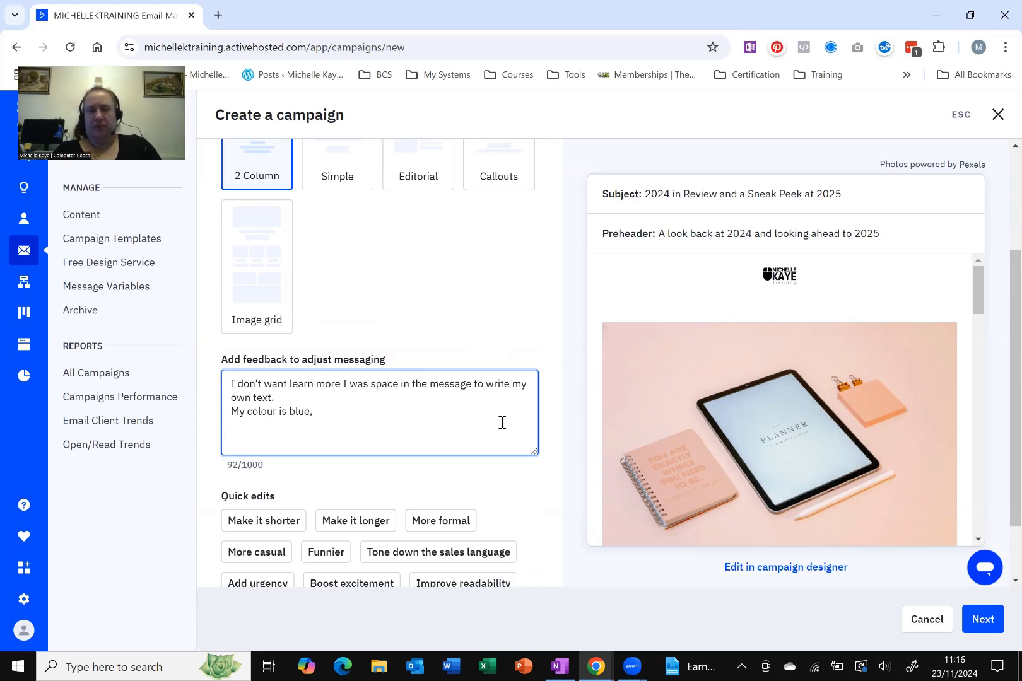
pyautogui.write('and images')
pyautogui.write(' t')
pyautogui.press('BackSpace')
pyautogui.press('BackSpace')
pyautogui.press('BackSpace')
pyautogui.press('BackSpace')
pyautogui.press('BackSpace')
pyautogui.press('BackSpace')
pyautogui.press('BackSpace')
pyautogui.press('BackSpace')
pyautogui.press('BackSpace')
pyautogui.press('BackSpace')
pyautogui.press('BackSpace')
pyautogui.press('BackSpace')
pyautogui.press('BackSpace')
pyautogui.write("I don't want pink images.")
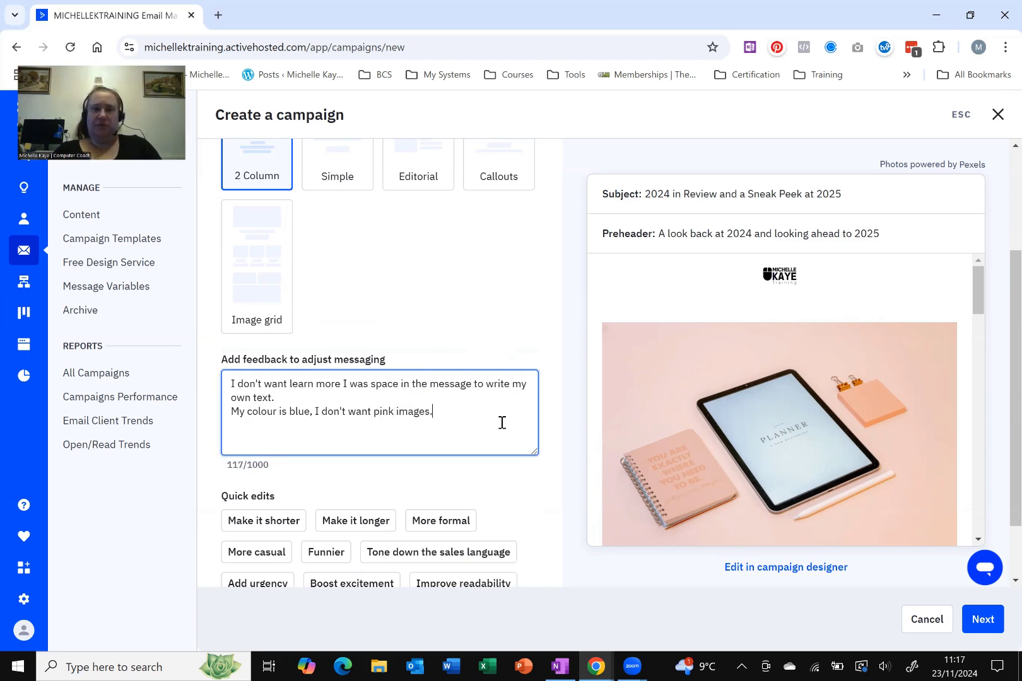
pyautogui.scroll(-2, 581, 480)
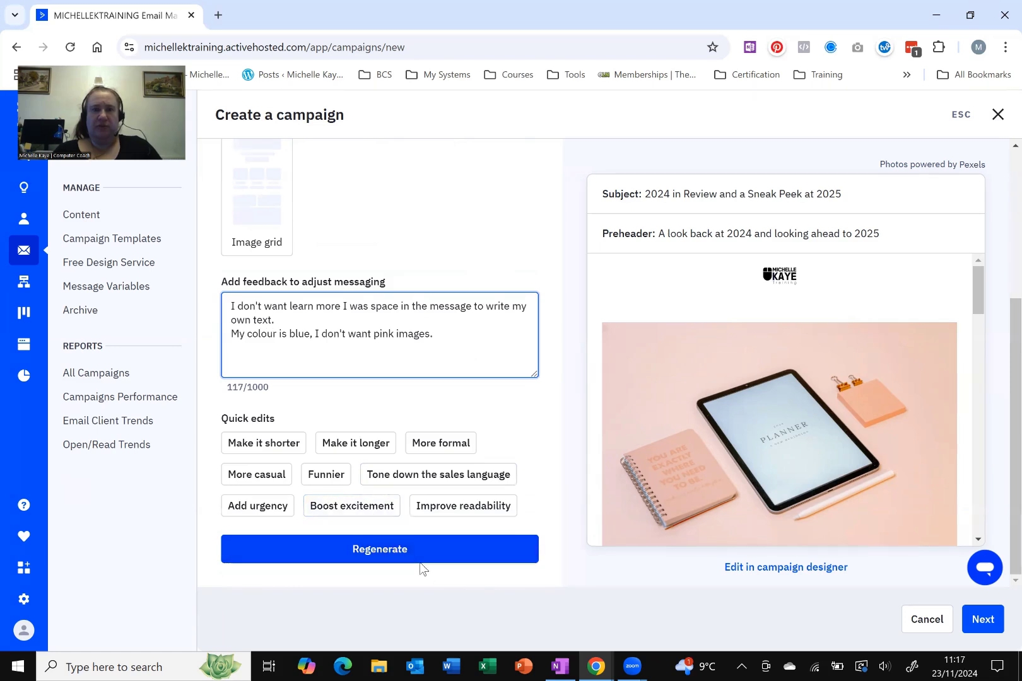
pyautogui.click(400, 550)
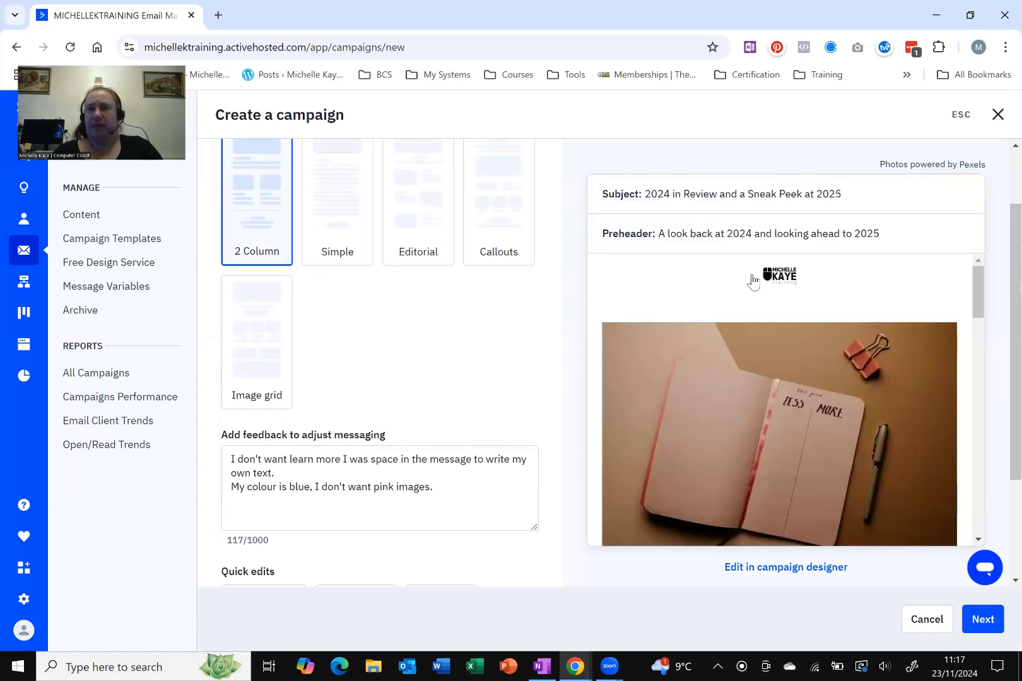
# Switch the email layout to Simple and regenerate it with the "Make it longer" quick edit.
pyautogui.scroll(-1, 862, 341)
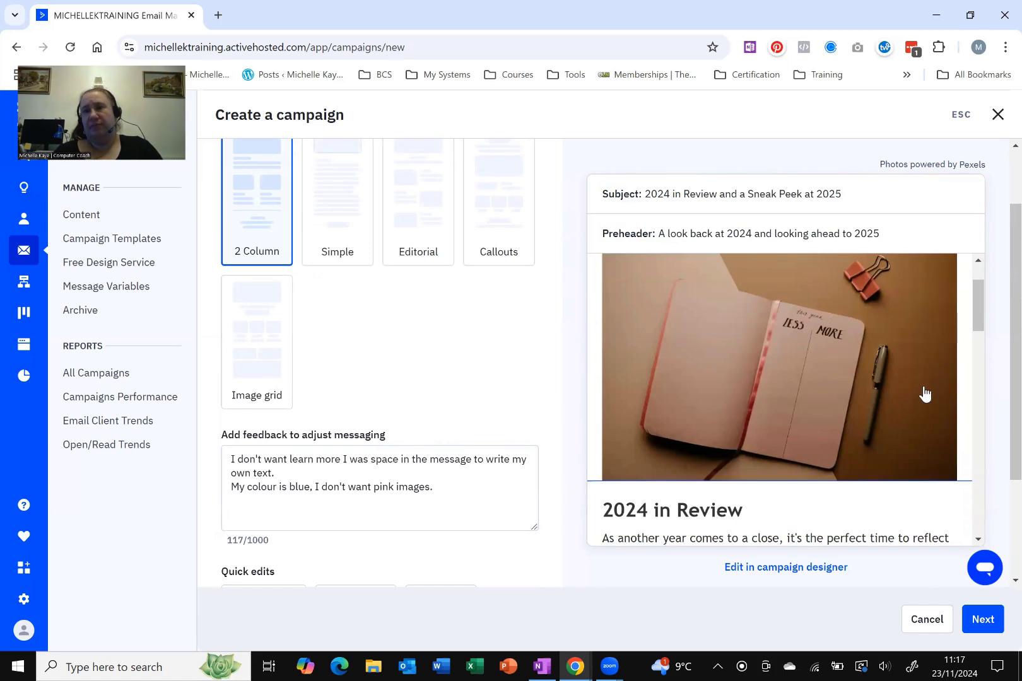
pyautogui.scroll(-5, 924, 394)
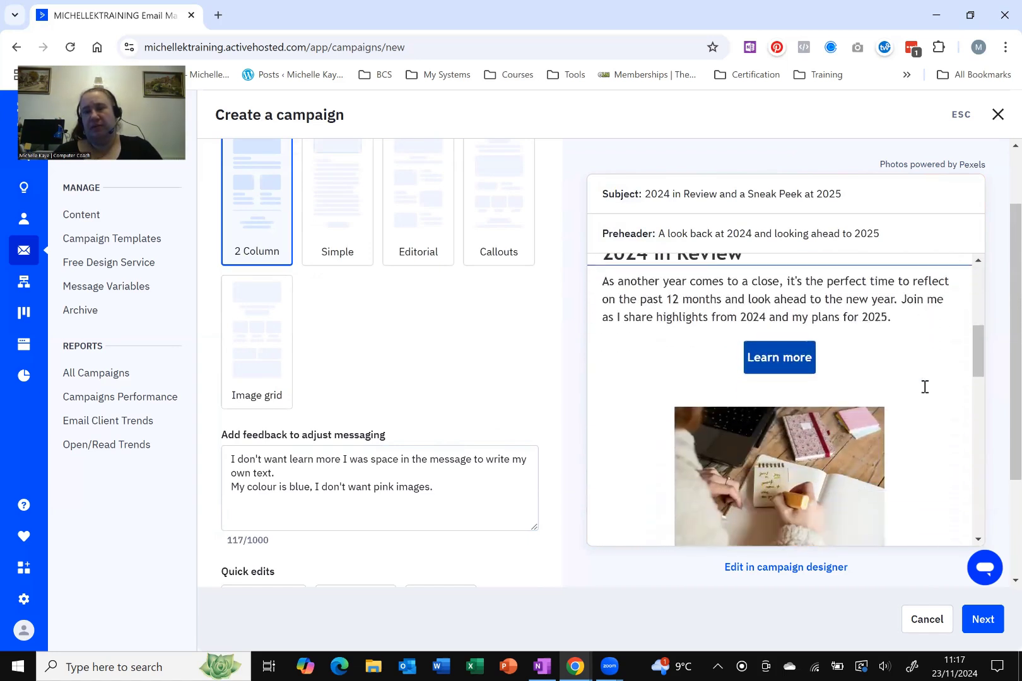
pyautogui.scroll(-6, 926, 392)
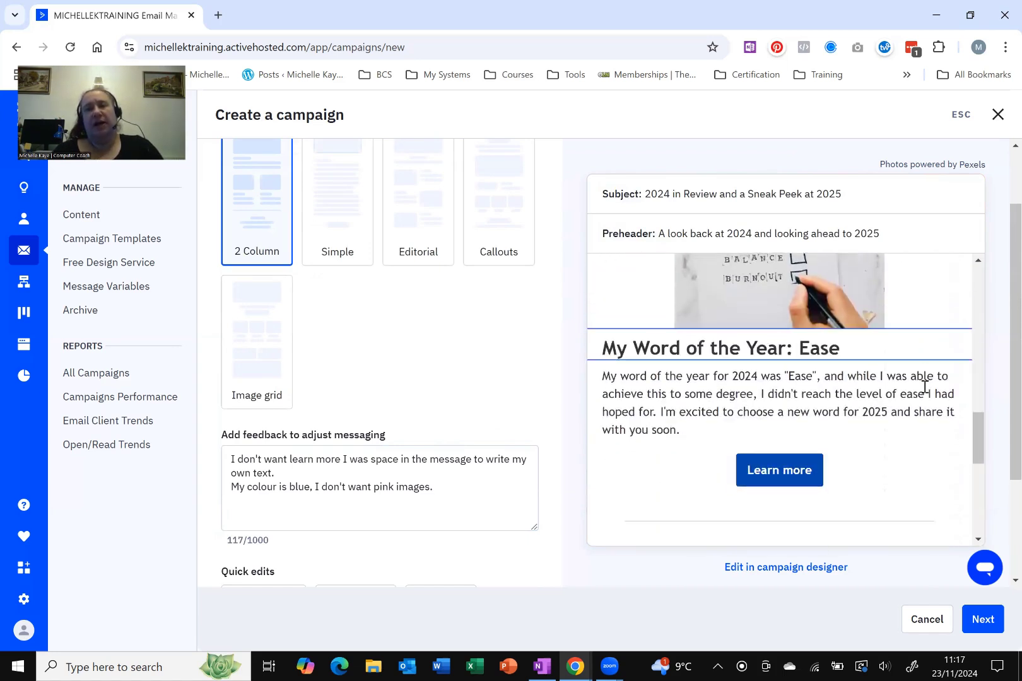
pyautogui.scroll(-6, 925, 386)
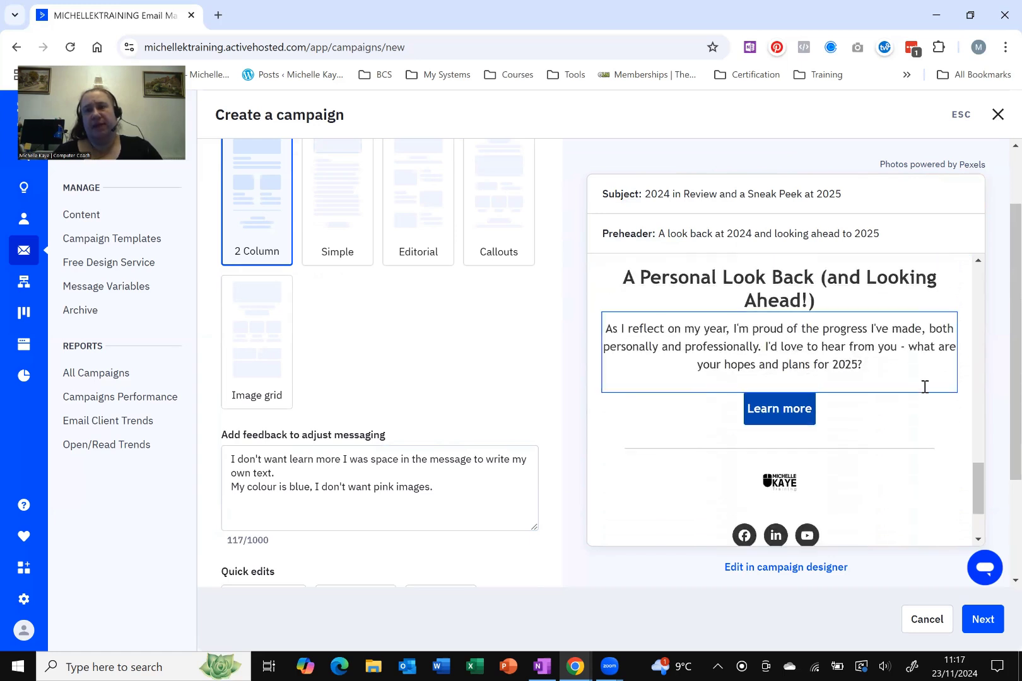
pyautogui.scroll(15, 925, 388)
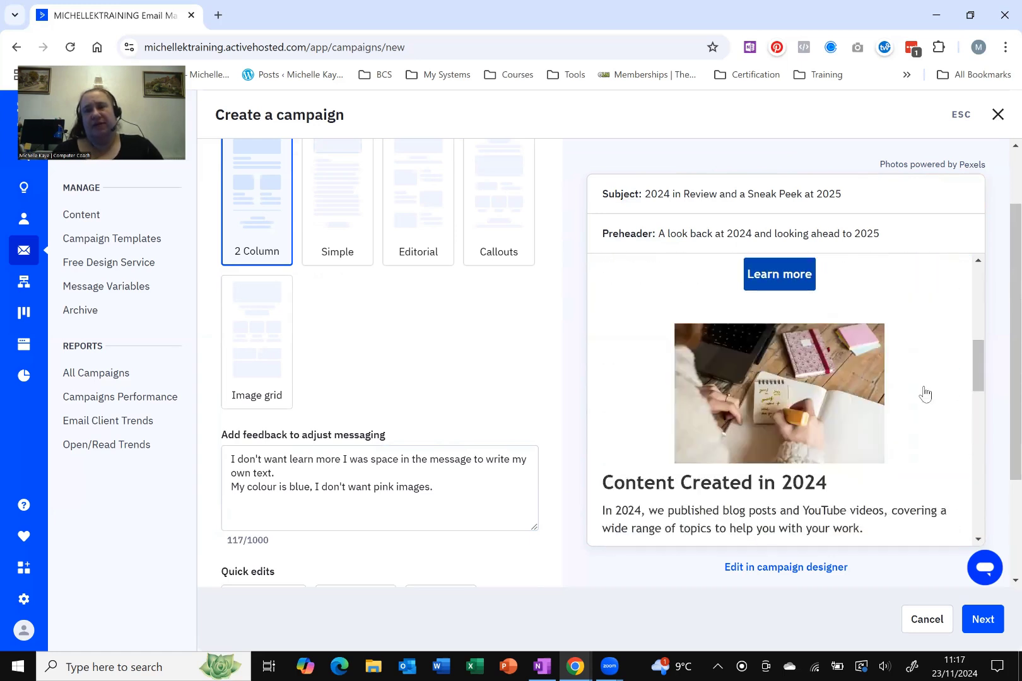
pyautogui.click(340, 248)
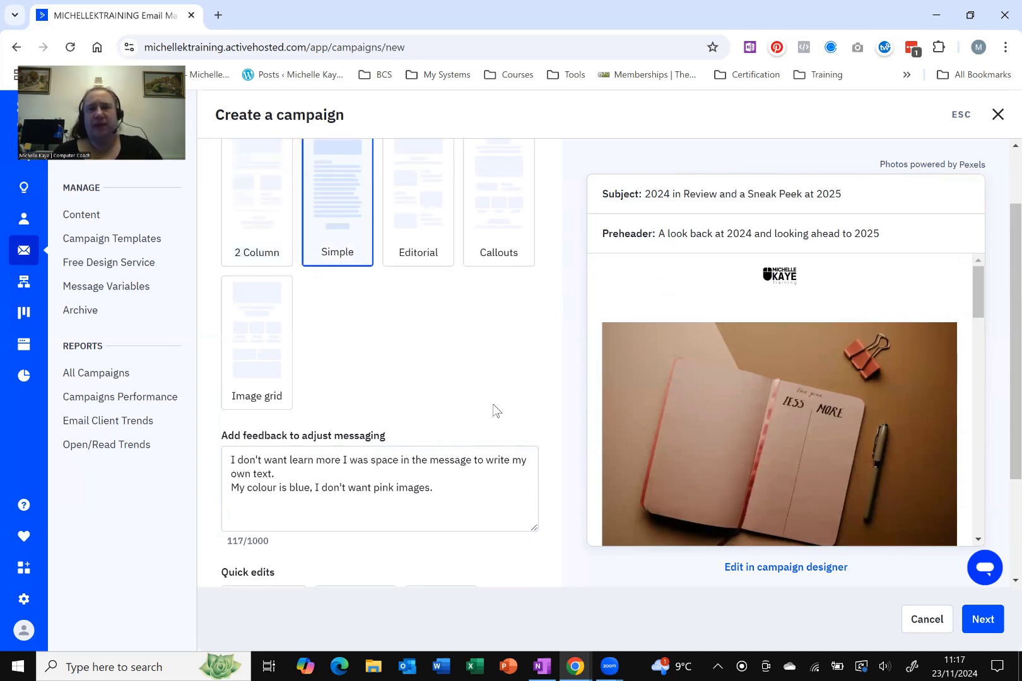
pyautogui.scroll(-3, 481, 490)
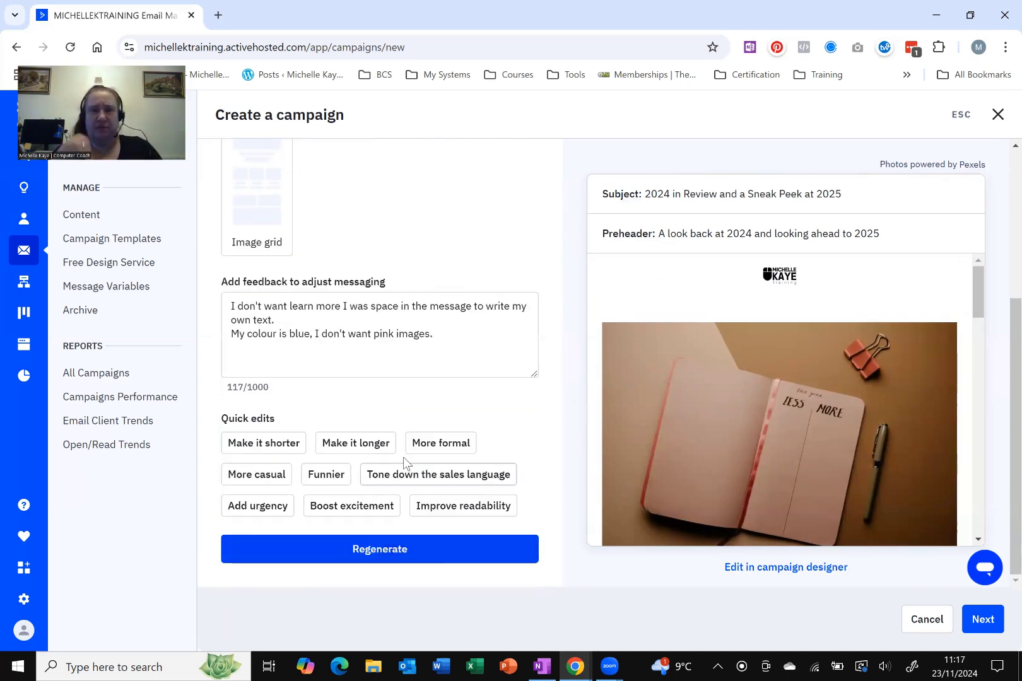
pyautogui.click(385, 449)
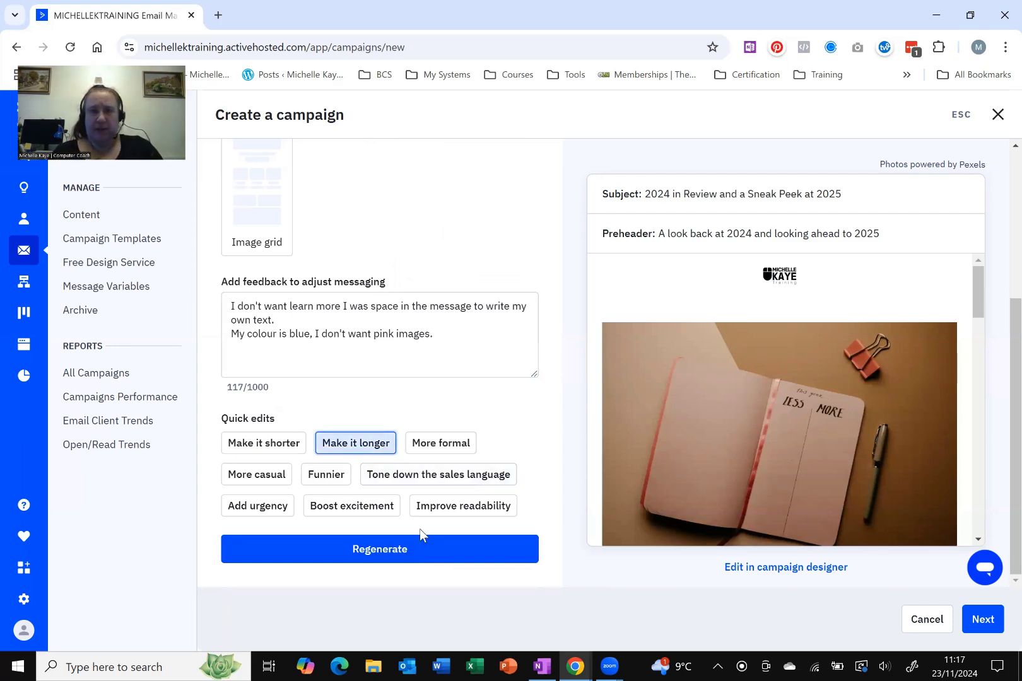
pyautogui.click(260, 481)
pyautogui.click(442, 506)
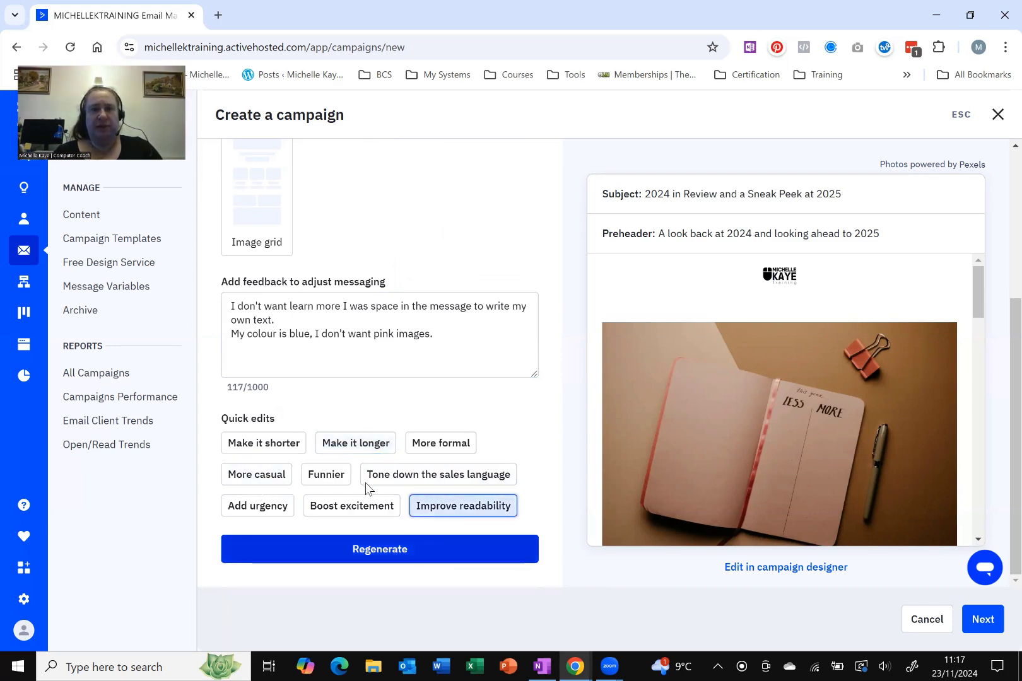
pyautogui.click(375, 446)
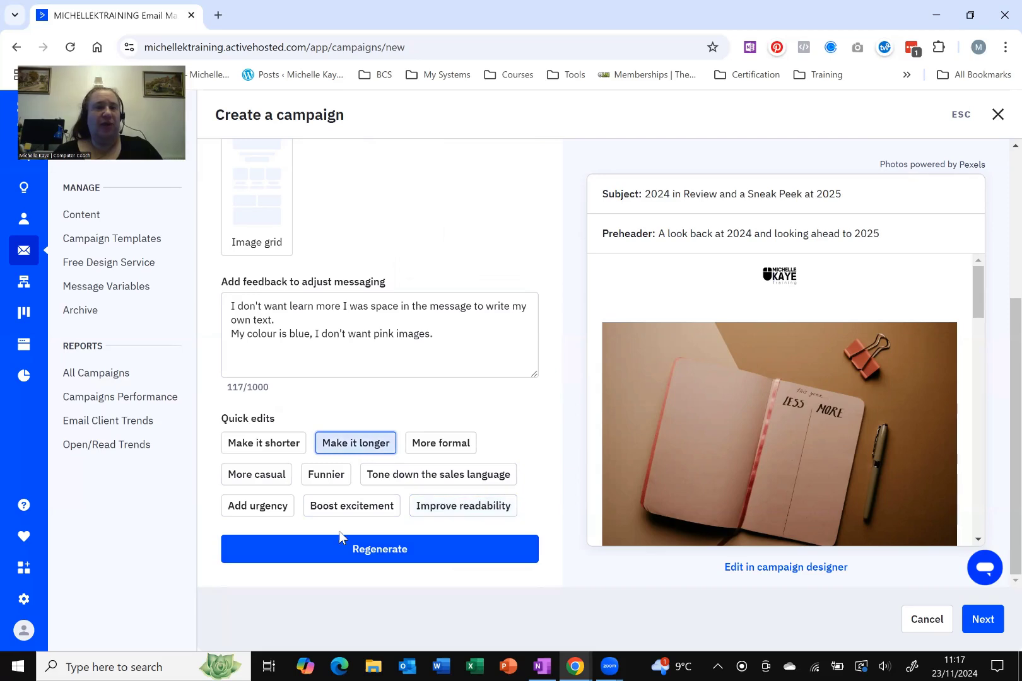
pyautogui.click(387, 550)
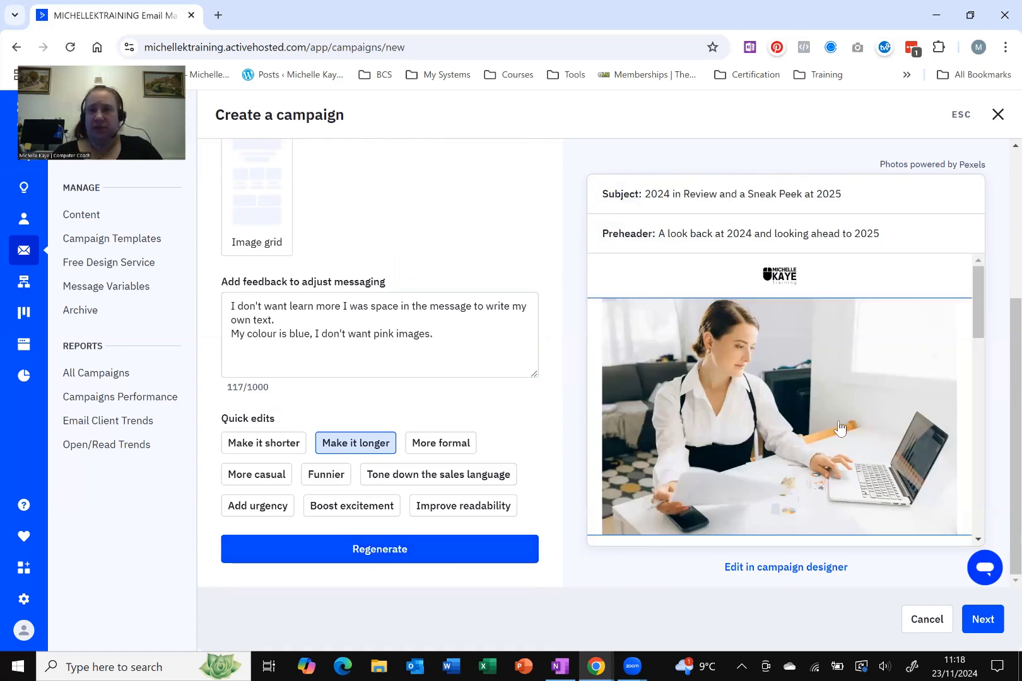
# Examine the regenerated Simple-layout preview, checking its header image, section text, button and footer.
pyautogui.scroll(-3, 839, 428)
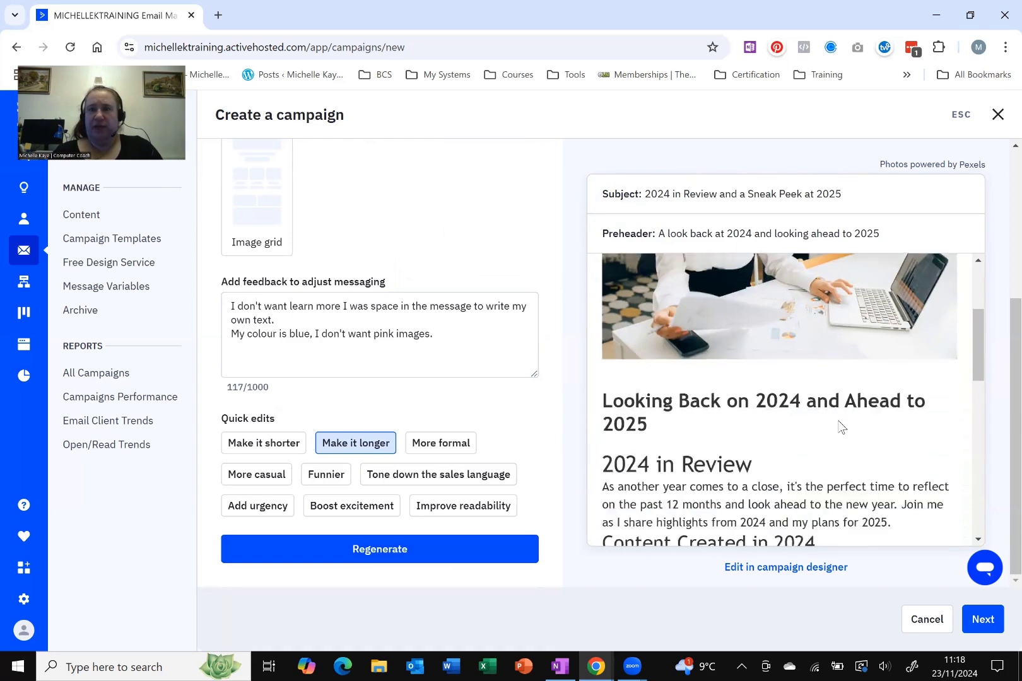
pyautogui.scroll(-4, 838, 428)
pyautogui.scroll(-3, 839, 421)
pyautogui.scroll(-4, 840, 421)
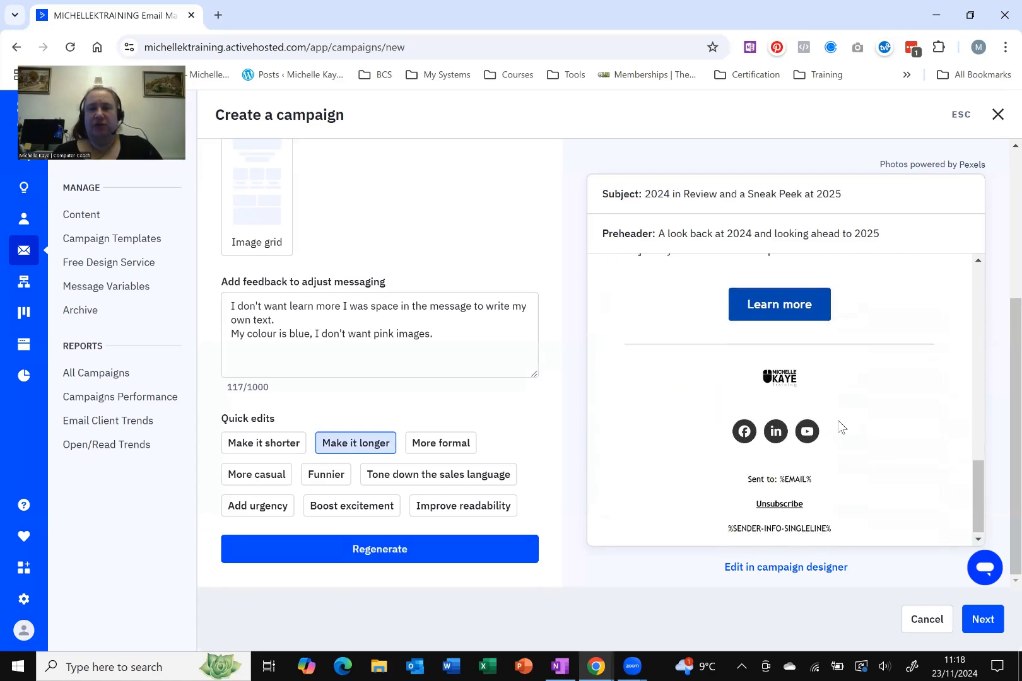
pyautogui.scroll(3, 841, 427)
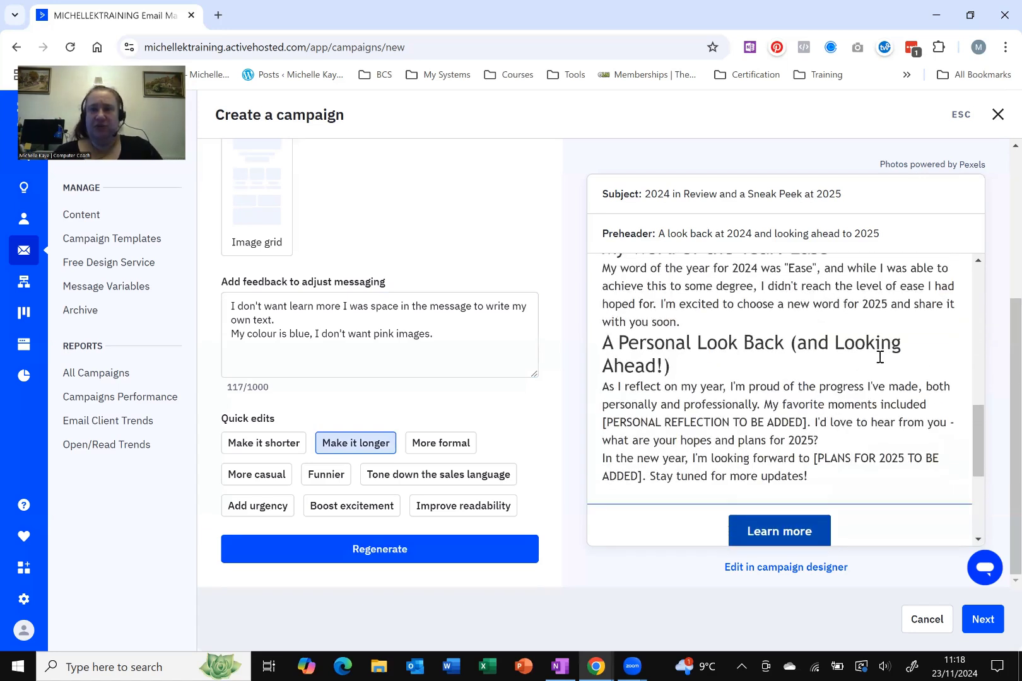
pyautogui.scroll(6, 880, 357)
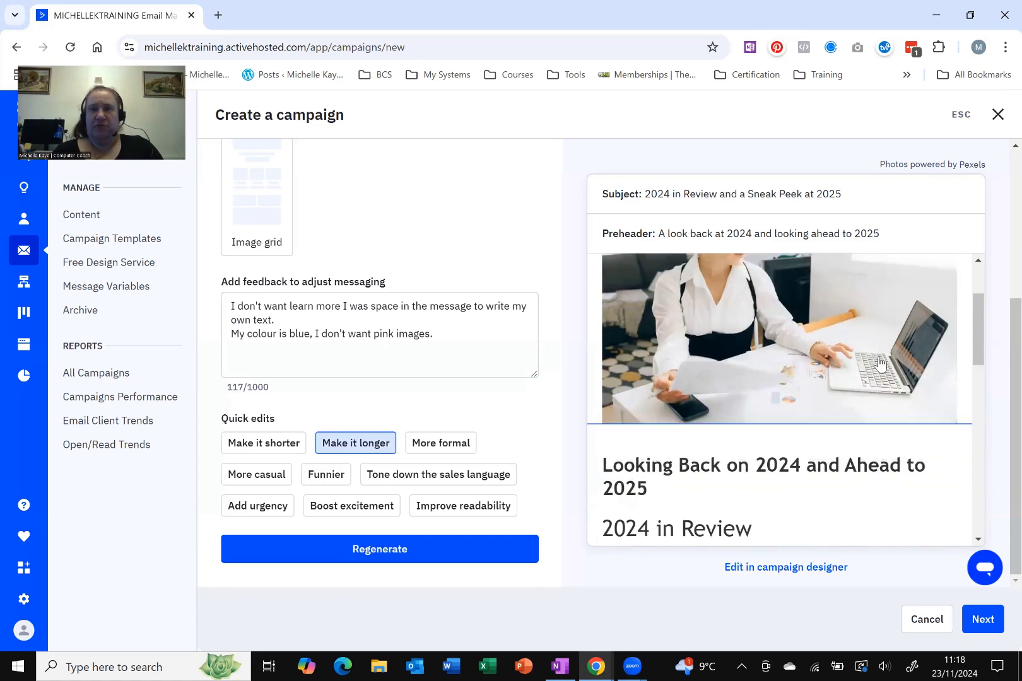
pyautogui.scroll(4, 880, 362)
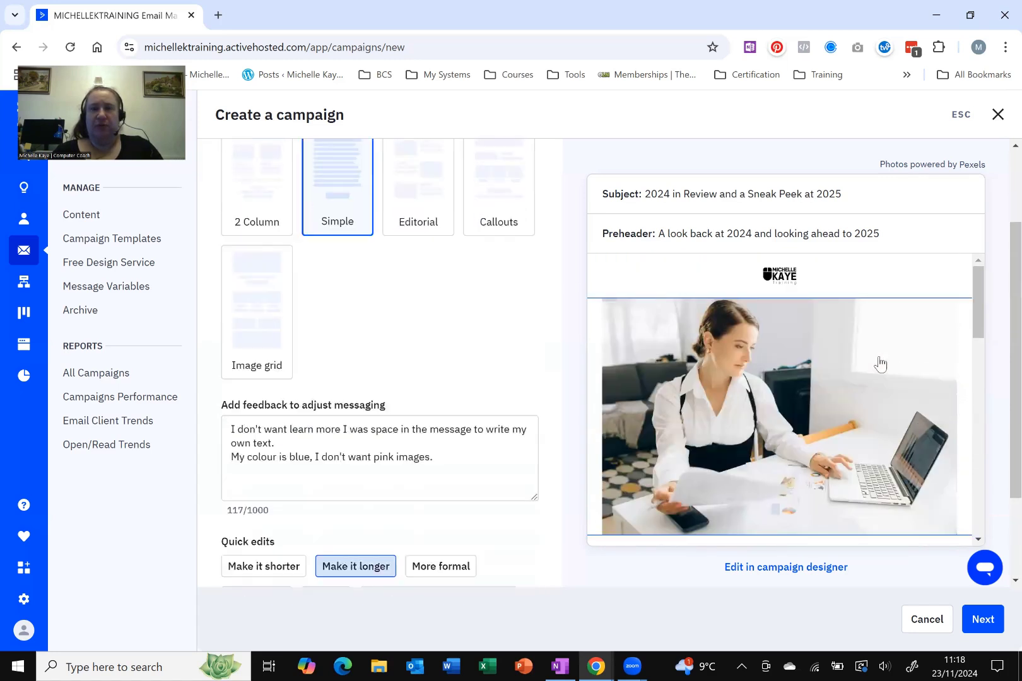
pyautogui.scroll(-2, 879, 364)
pyautogui.scroll(2, 879, 364)
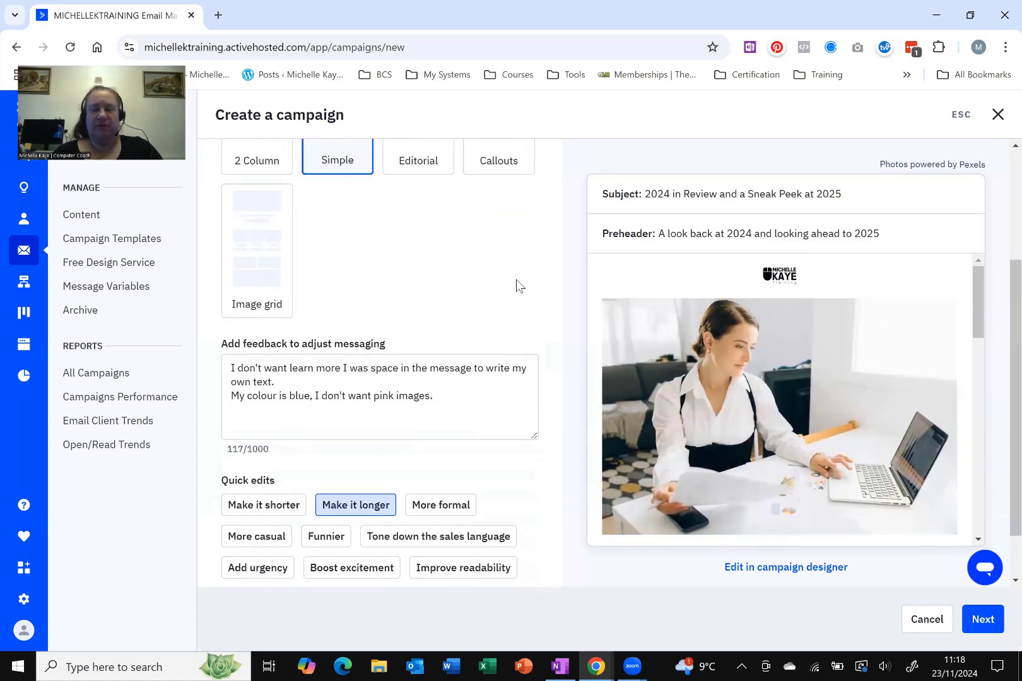
pyautogui.scroll(-1, 515, 279)
pyautogui.scroll(-5, 871, 383)
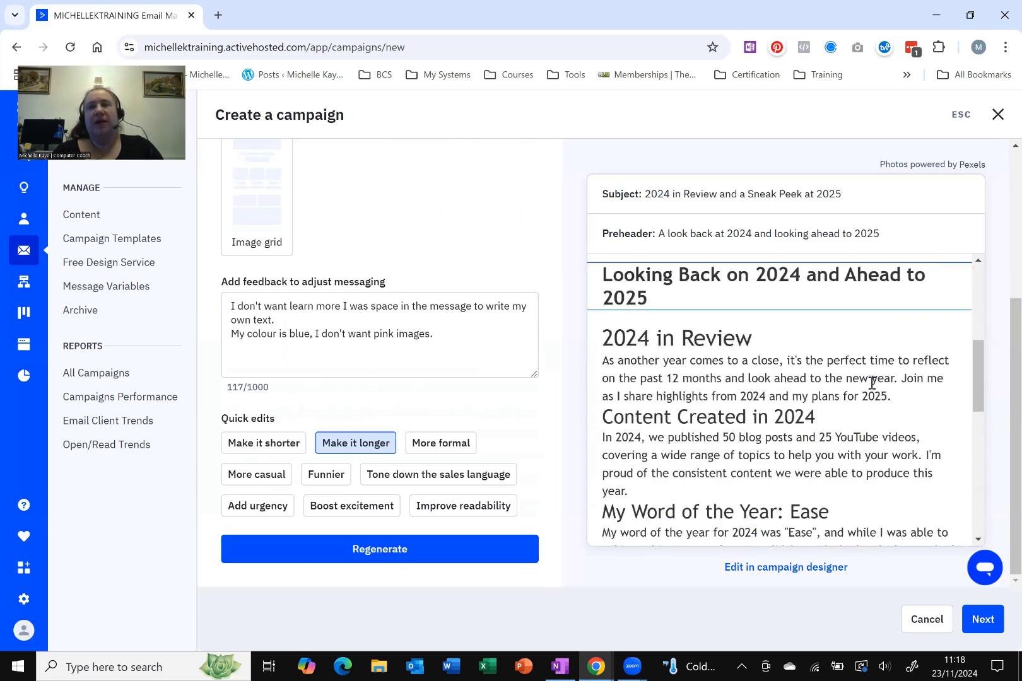
# Open the generated email in the campaign designer and review its content from header image to footer.
pyautogui.click(789, 567)
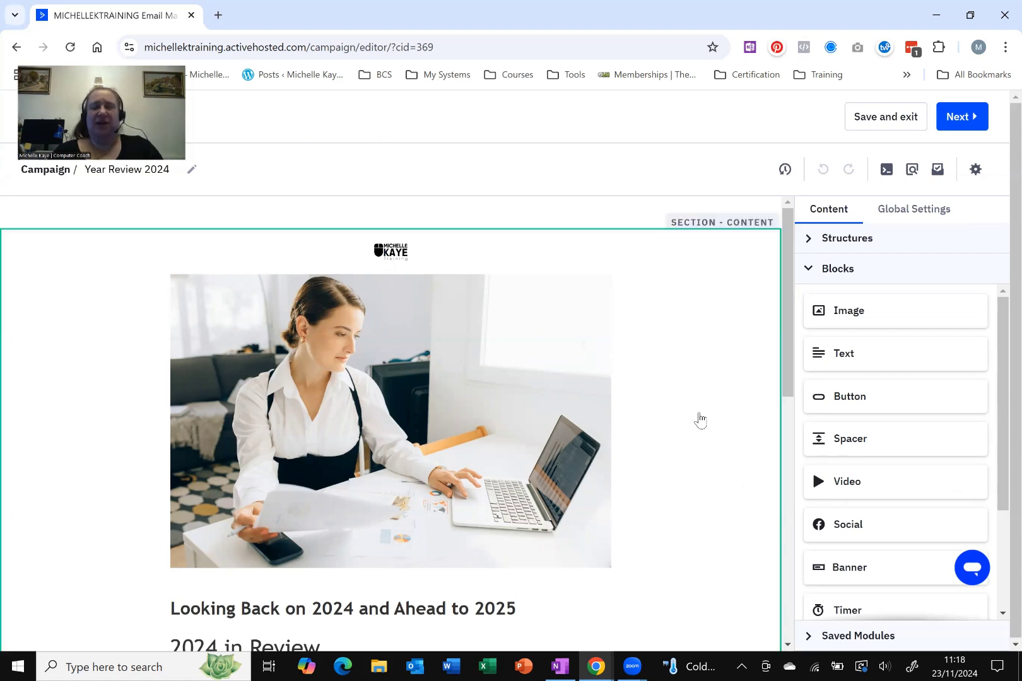
pyautogui.scroll(-2, 699, 419)
pyautogui.scroll(-1, 699, 418)
pyautogui.scroll(-4, 699, 418)
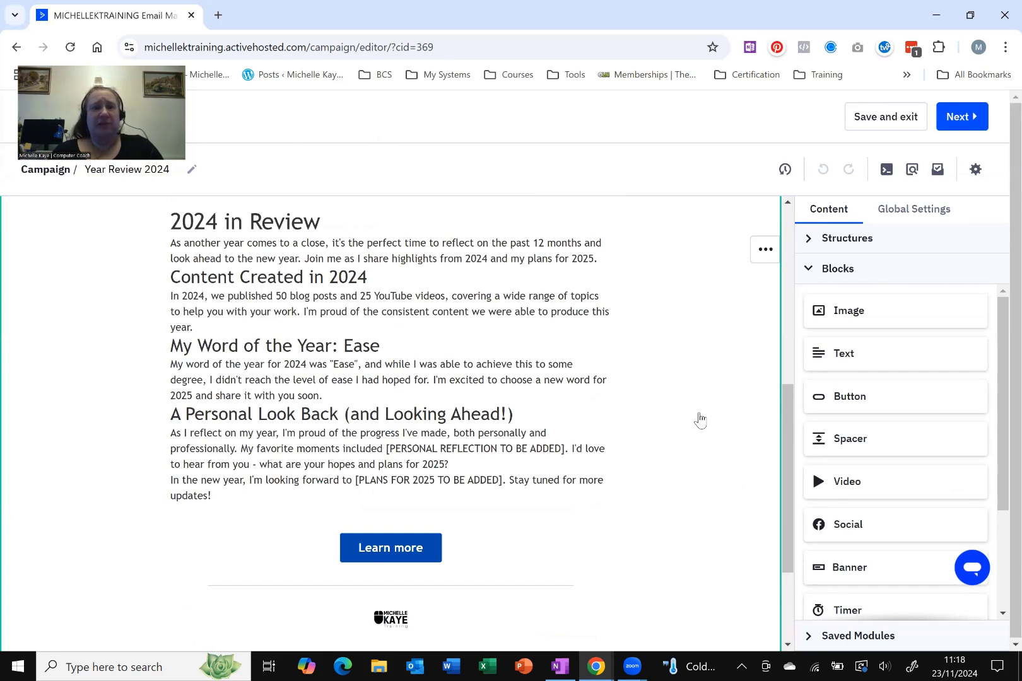
pyautogui.scroll(-3, 698, 418)
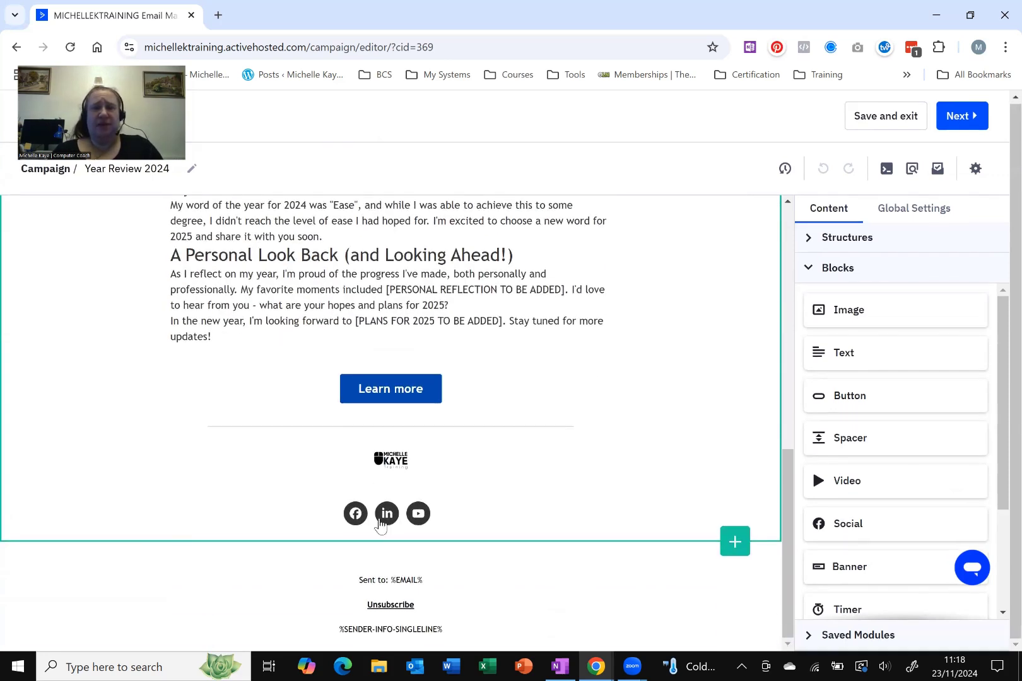
pyautogui.scroll(2, 677, 307)
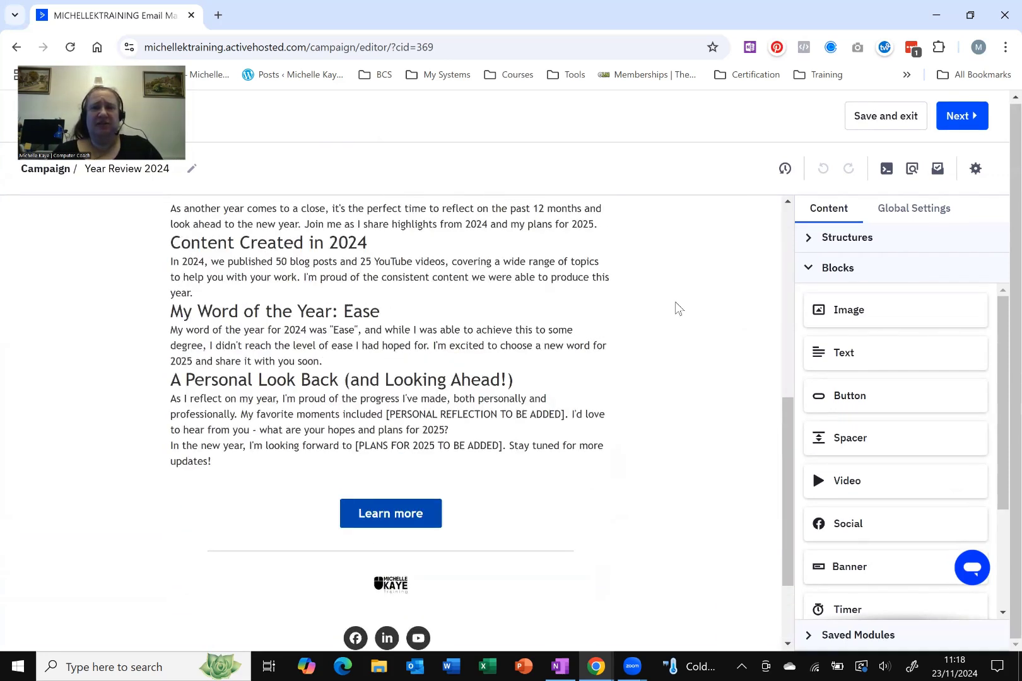
pyautogui.scroll(7, 675, 304)
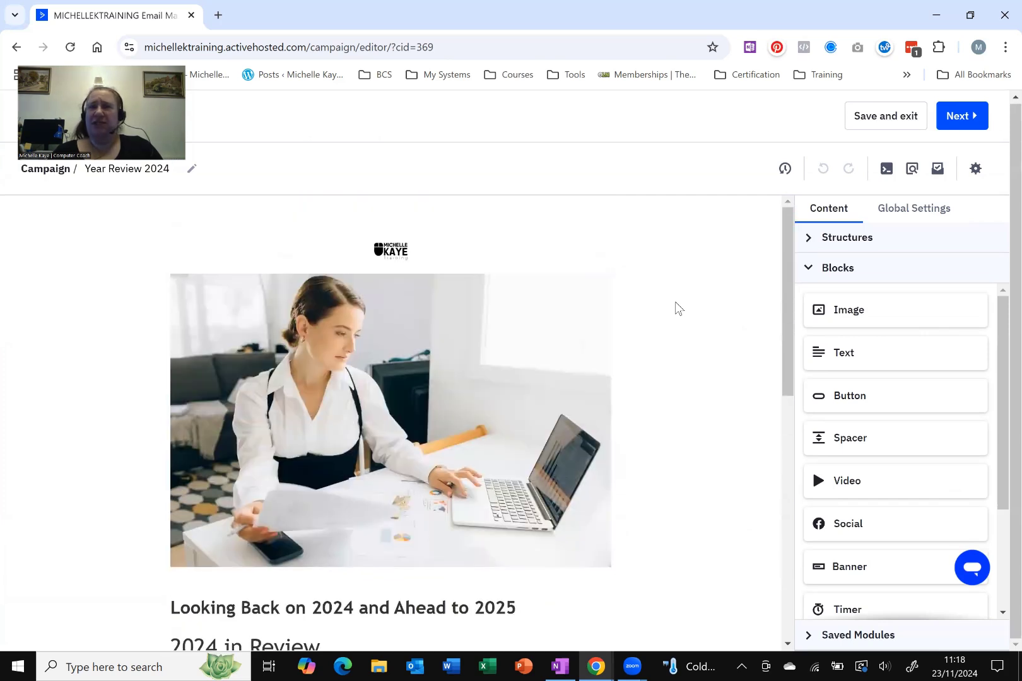